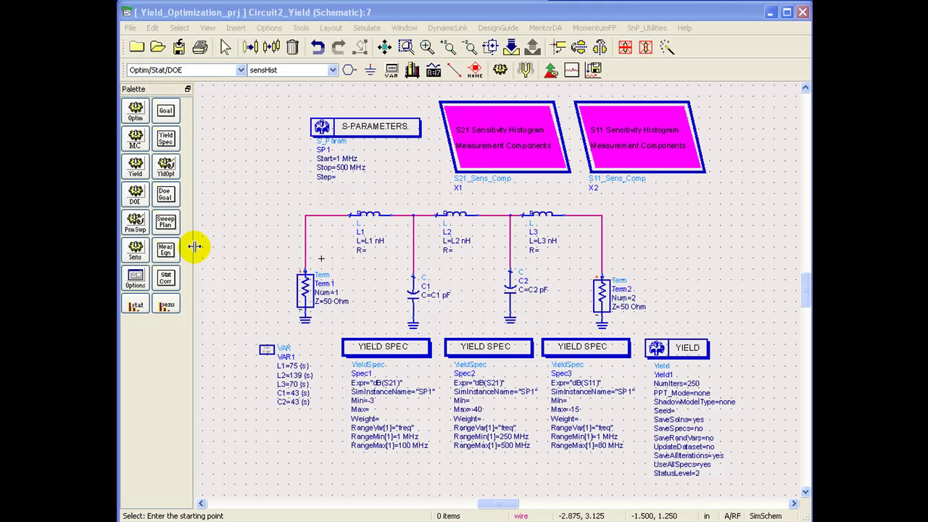
# Place a sensHist sensitivity histogram component to the left of SP1.
pyautogui.click(168, 307)
pyautogui.click(213, 186)
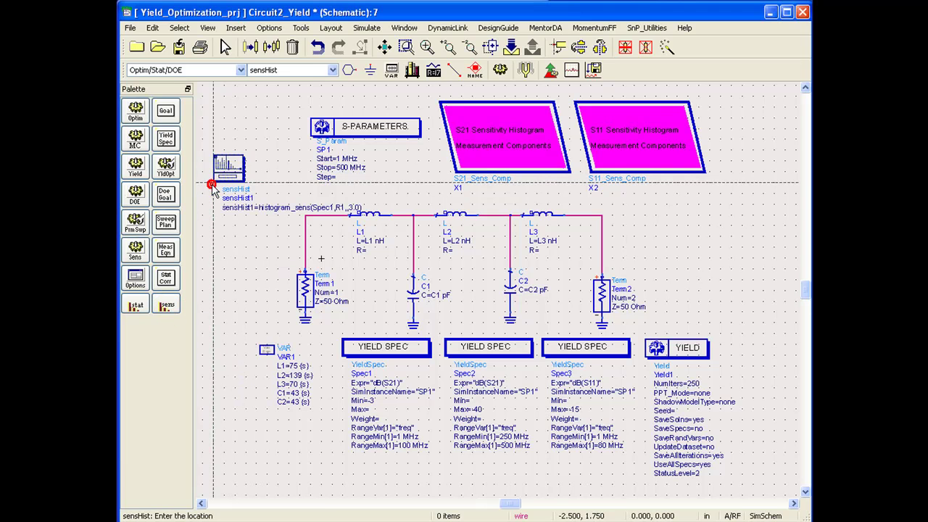
pyautogui.press('Escape')
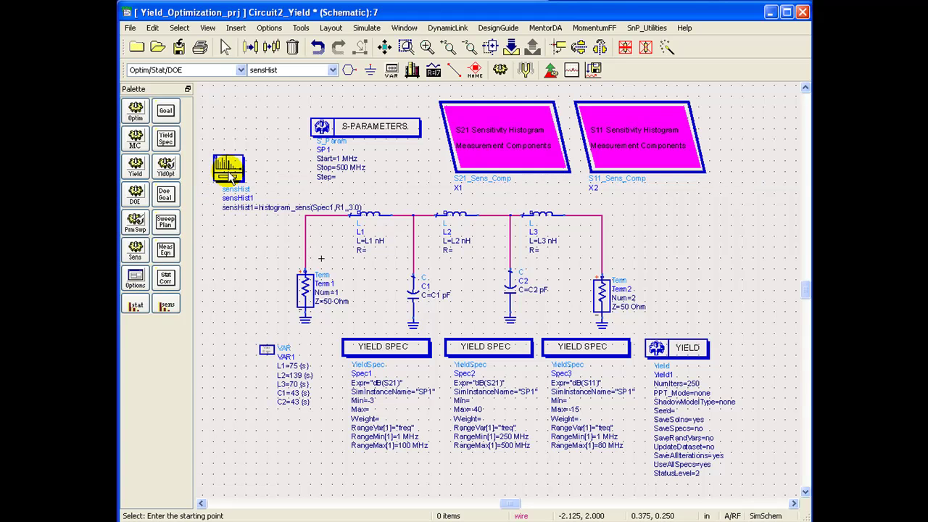
# Bring up the histogram_sens() help page from the histogram component's parameter dialog.
pyautogui.doubleClick(229, 169)
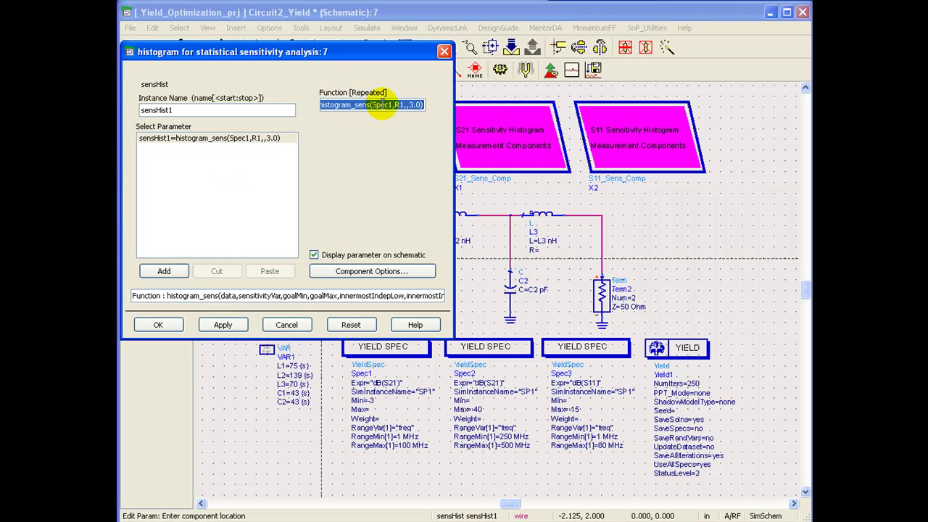
pyautogui.click(373, 104)
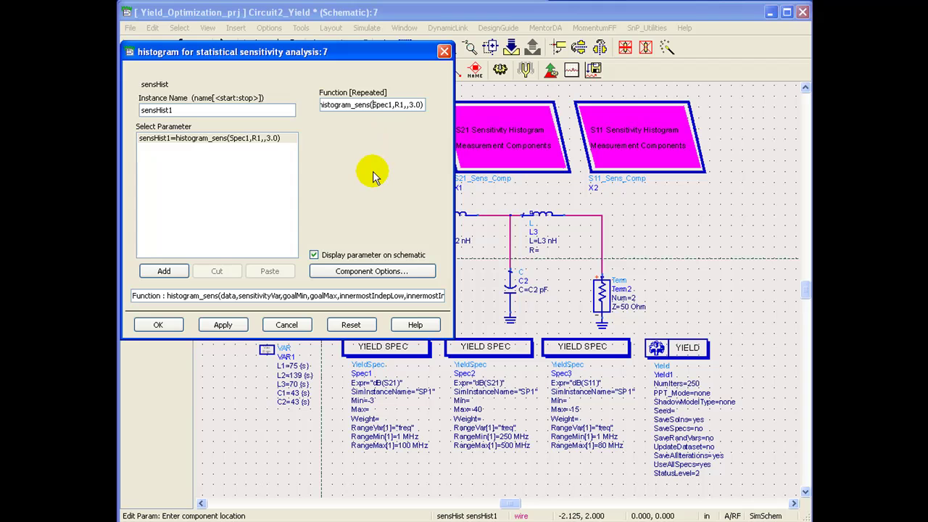
pyautogui.click(415, 325)
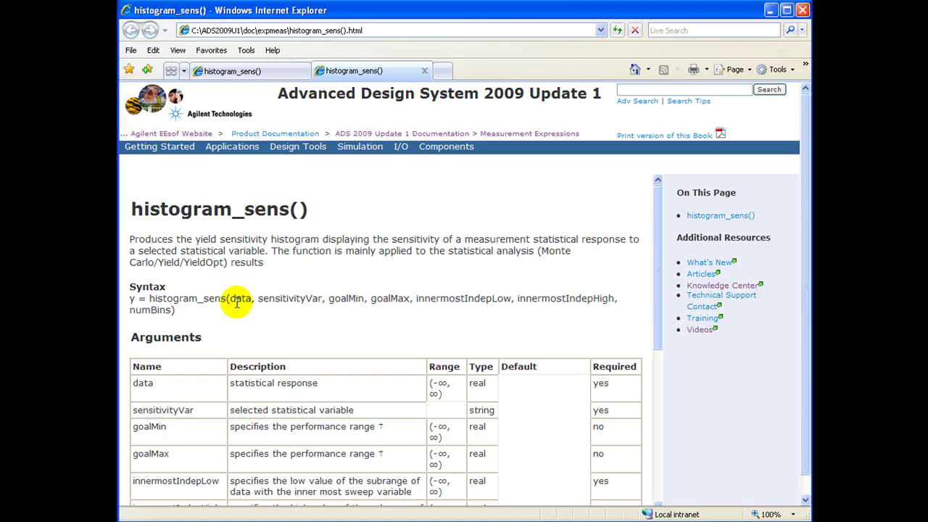
# Select the example line Histogram_sens_S11 = histogram_sens(dB(S11),C1v,,-18.0,200MHz,400MHz) under Examples.
pyautogui.moveTo(231, 299); pyautogui.dragTo(447, 306)
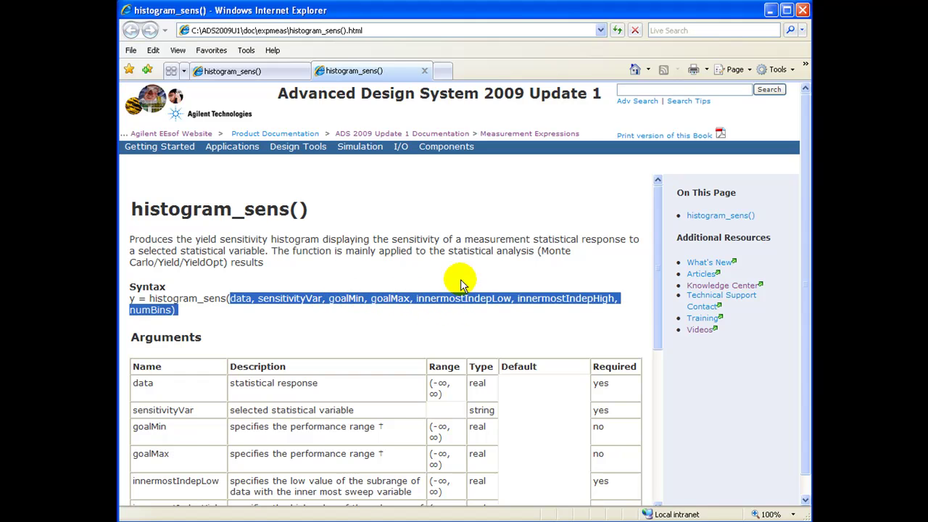
pyautogui.click(460, 282)
pyautogui.scroll(-7, 462, 284)
pyautogui.scroll(-2, 464, 287)
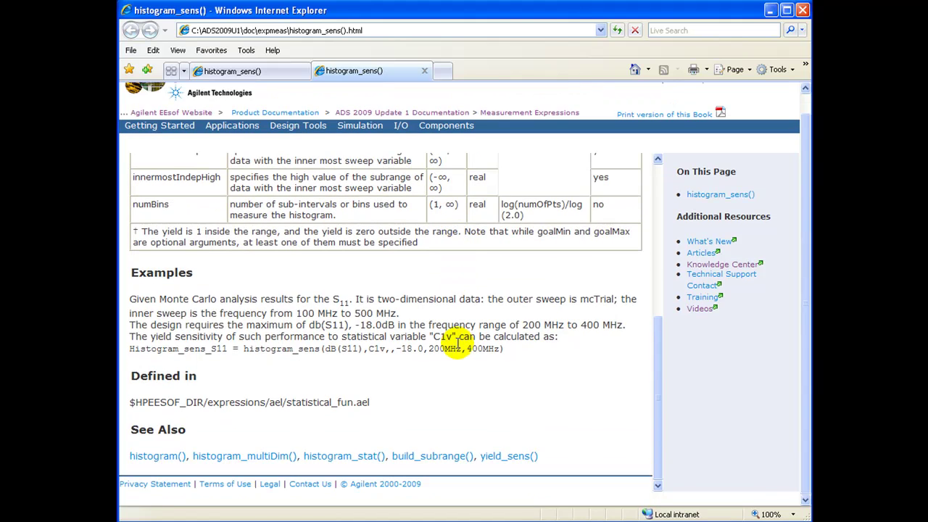
pyautogui.click(501, 349)
pyautogui.moveTo(501, 349); pyautogui.dragTo(132, 350)
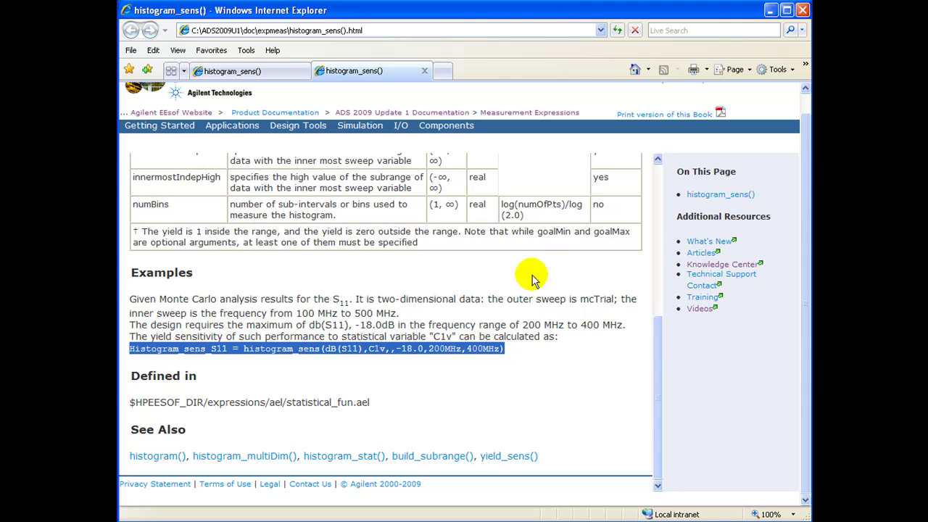
# Paste the copied S11 example into the histogram's Function field and apply it, then delete the trial component.
pyautogui.click(770, 10)
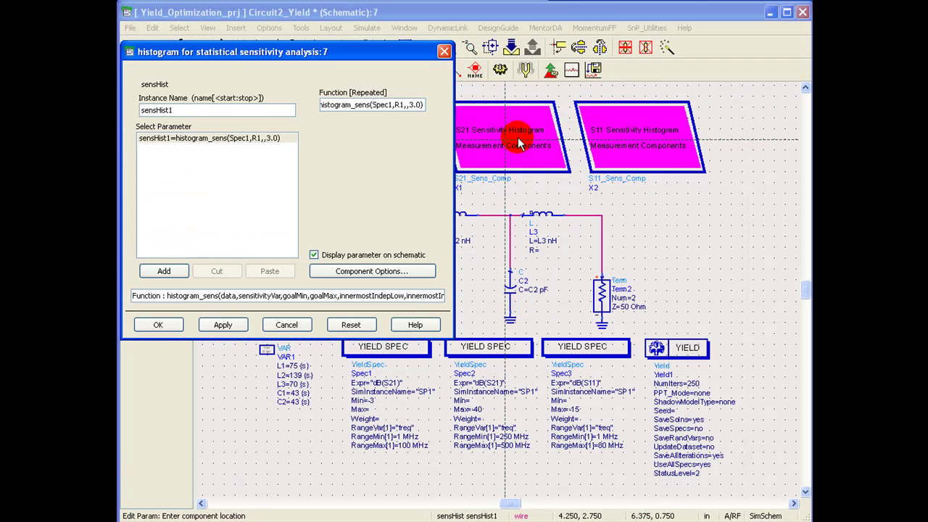
pyautogui.click(403, 103)
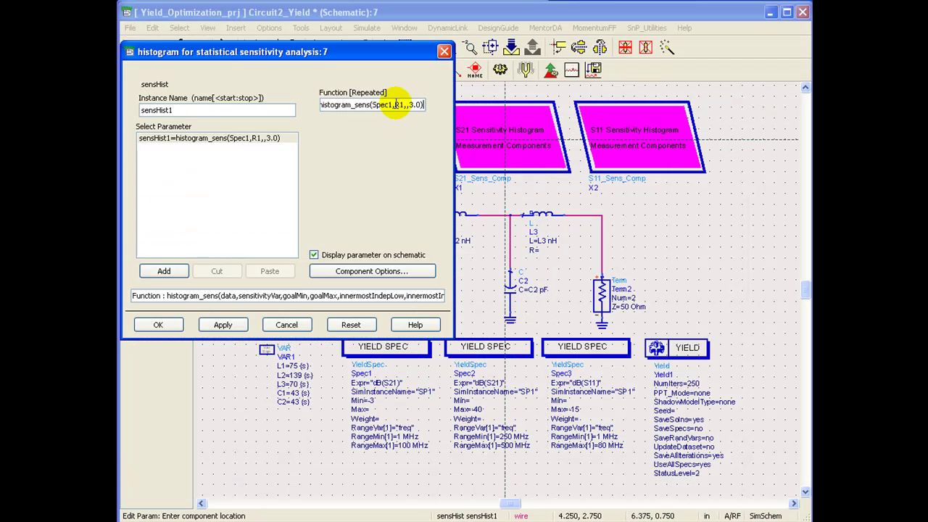
pyautogui.doubleClick(396, 105)
pyautogui.hotkey('ctrl', 'v')
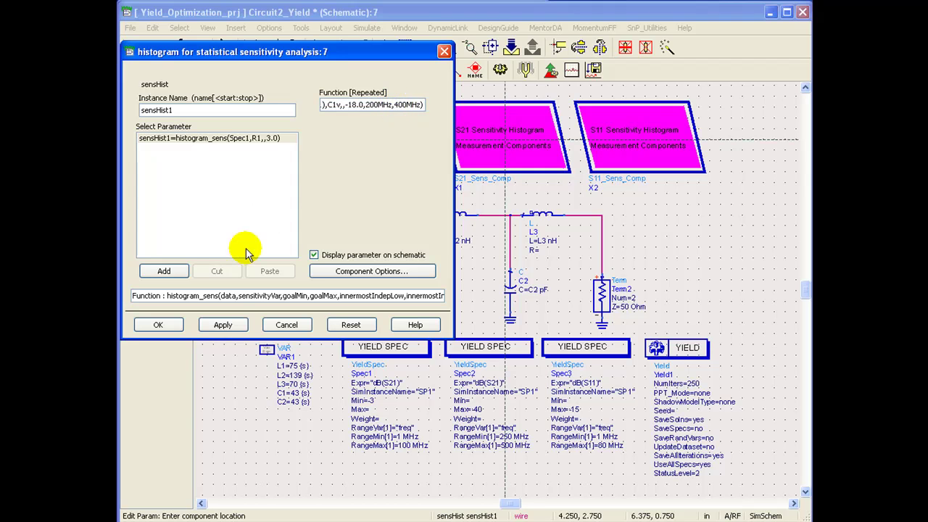
pyautogui.click(222, 324)
pyautogui.click(171, 326)
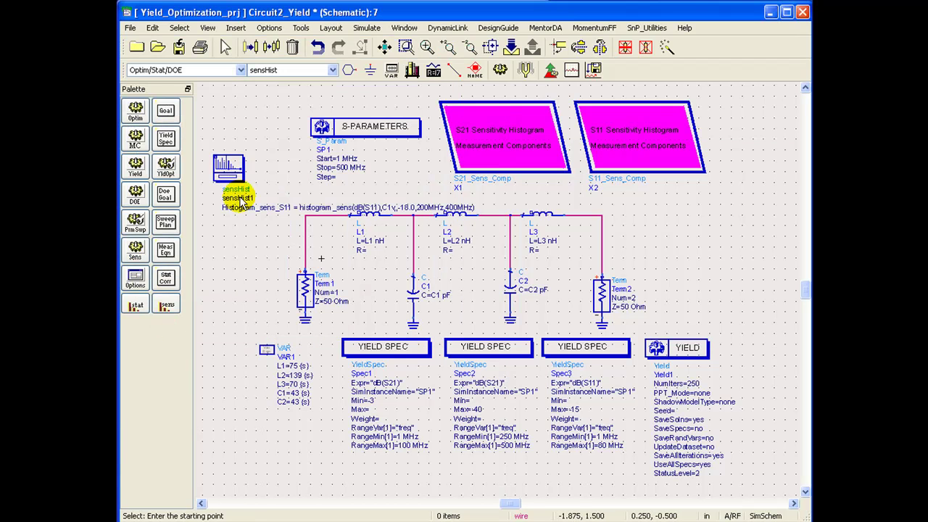
pyautogui.moveTo(238, 178); pyautogui.dragTo(239, 168)
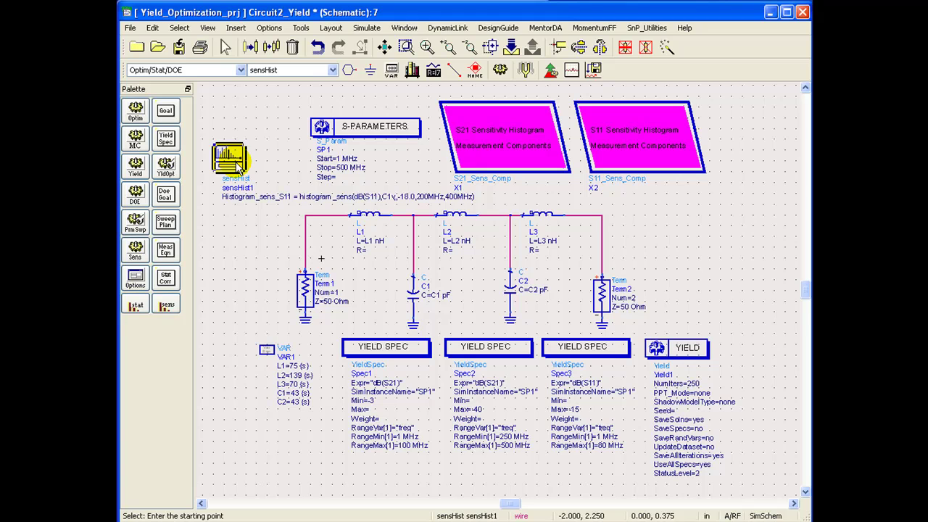
pyautogui.press('Delete')
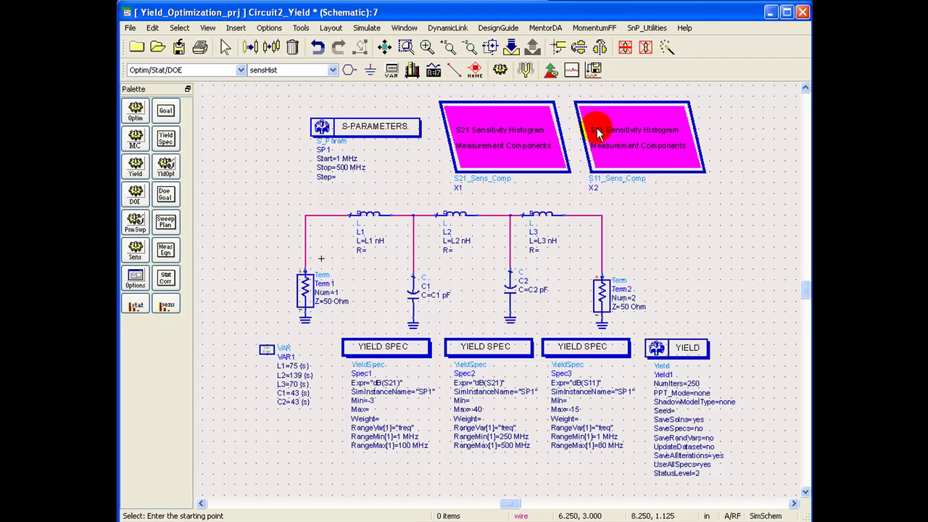
pyautogui.click(508, 127)
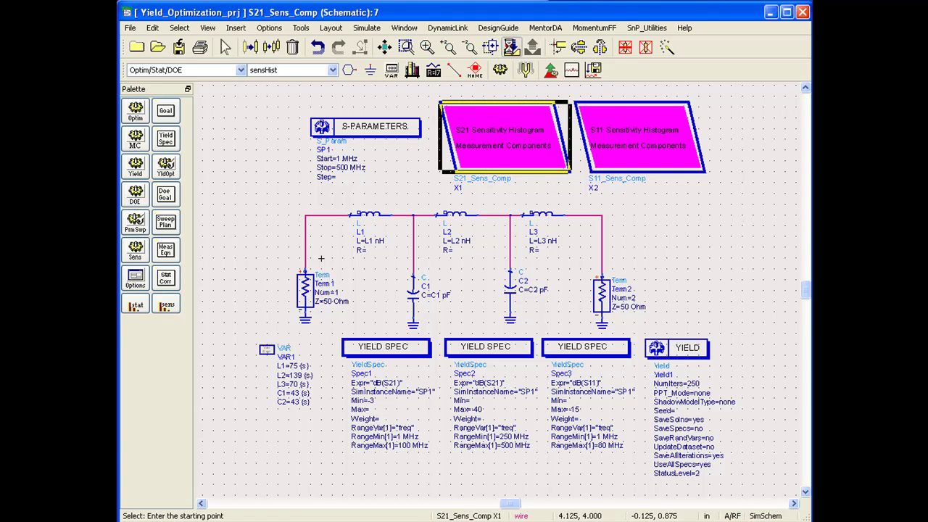
pyautogui.click(511, 46)
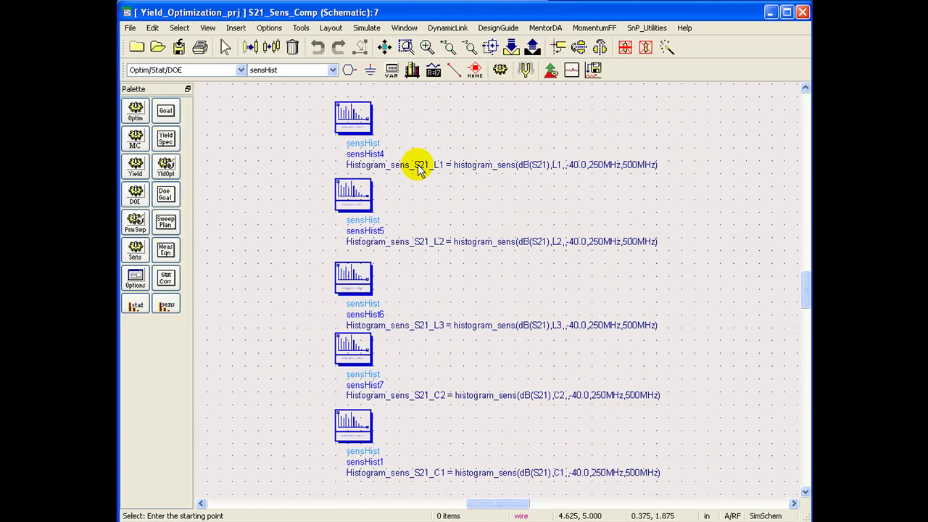
pyautogui.click(405, 48)
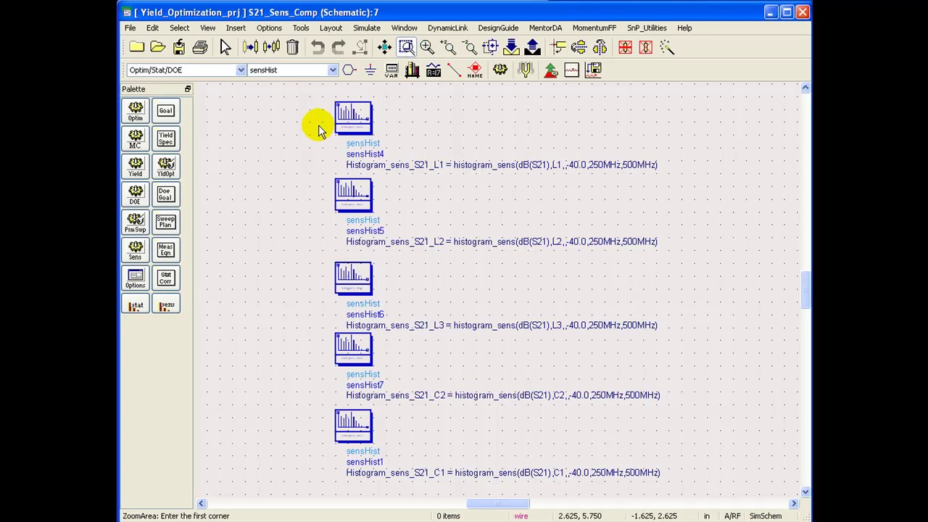
pyautogui.click(316, 97)
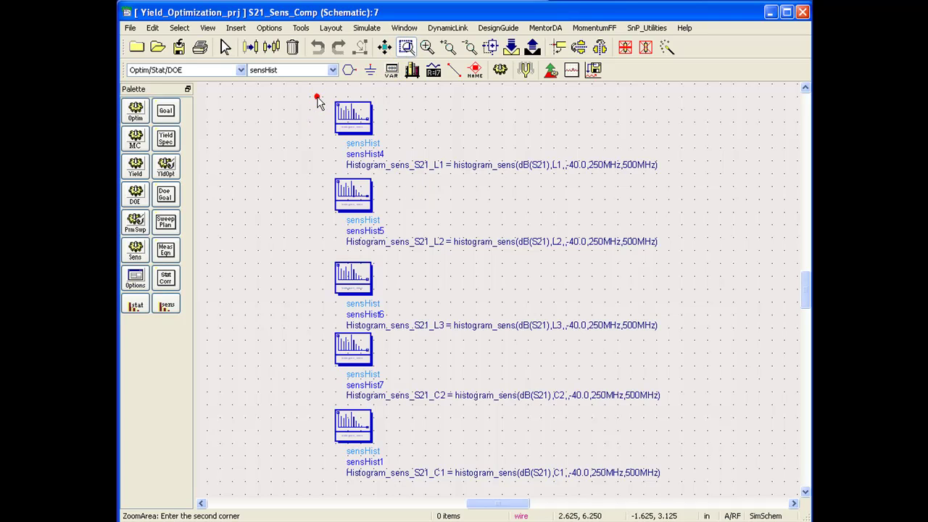
pyautogui.click(662, 187)
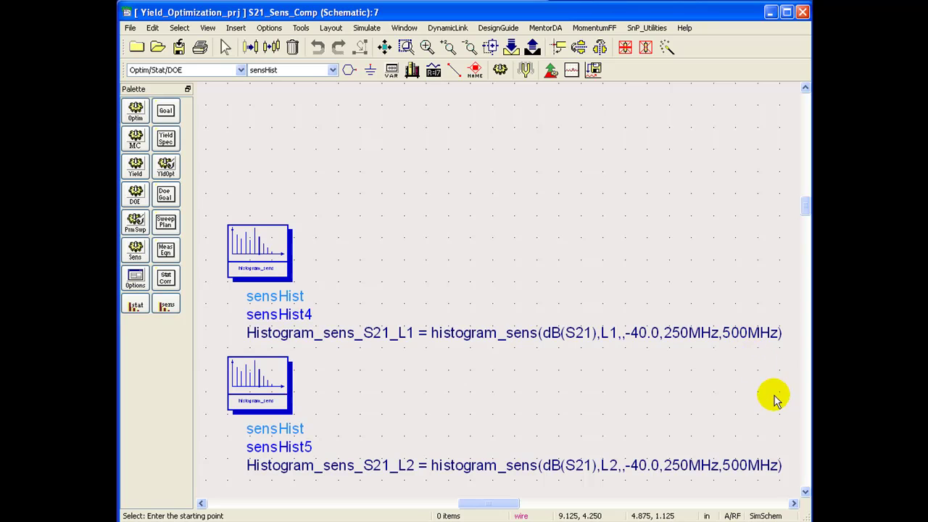
pyautogui.click(805, 492)
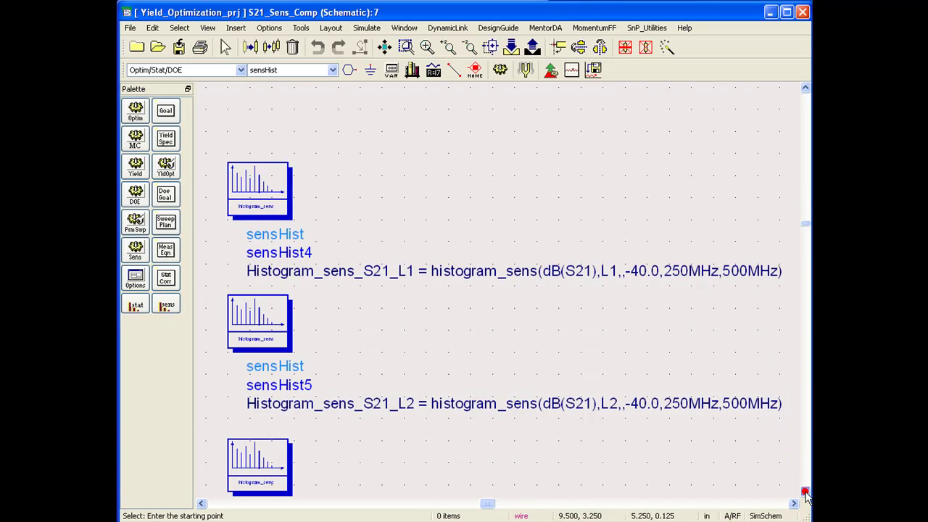
pyautogui.click(804, 493)
pyautogui.click(804, 493)
pyautogui.click(804, 493)
pyautogui.click(805, 493)
pyautogui.click(804, 493)
pyautogui.click(805, 493)
pyautogui.click(805, 493)
pyautogui.click(805, 493)
pyautogui.click(804, 493)
pyautogui.click(804, 493)
pyautogui.click(805, 492)
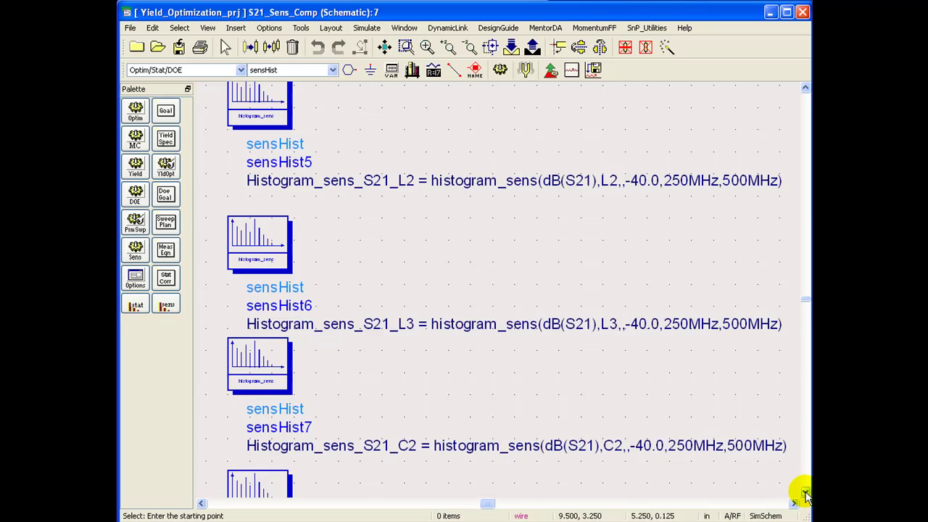
pyautogui.click(805, 493)
pyautogui.click(805, 493)
pyautogui.click(805, 493)
pyautogui.click(804, 493)
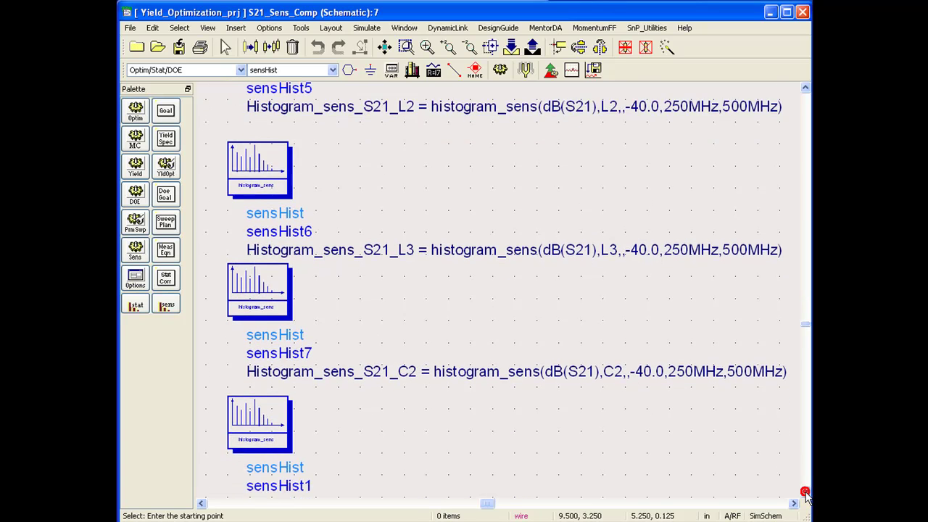
pyautogui.click(805, 493)
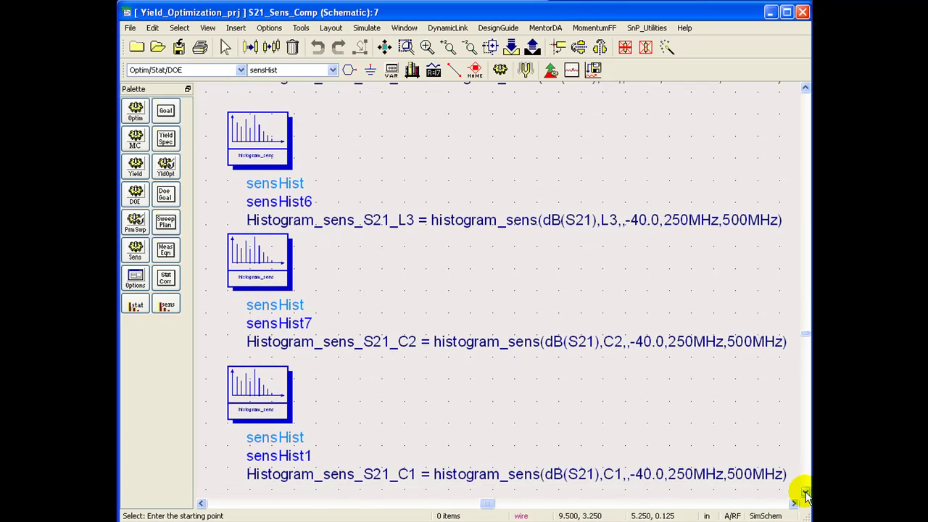
pyautogui.click(385, 49)
pyautogui.click(532, 47)
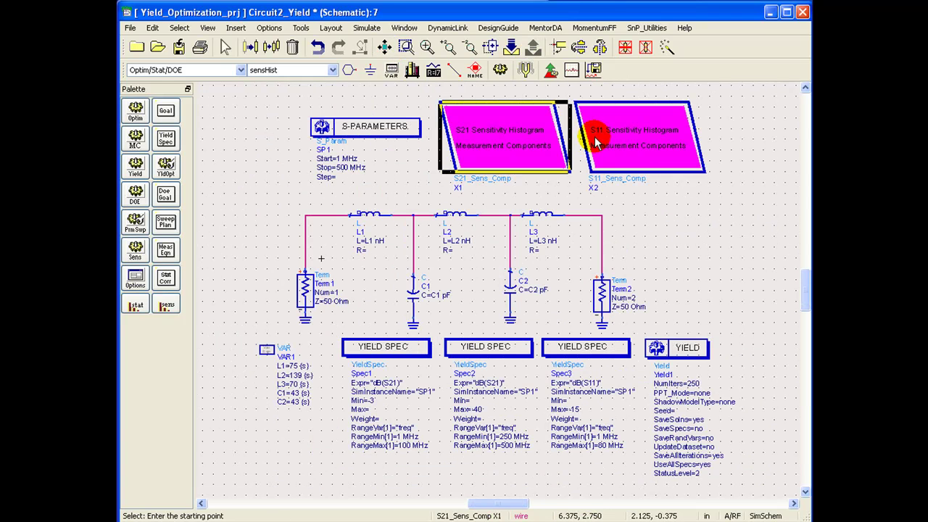
# Inspect the S11_Sens_Comp subcircuit's histogram_sens entries, then return to Circuit2_Yield and deselect.
pyautogui.click(604, 137)
pyautogui.click(511, 47)
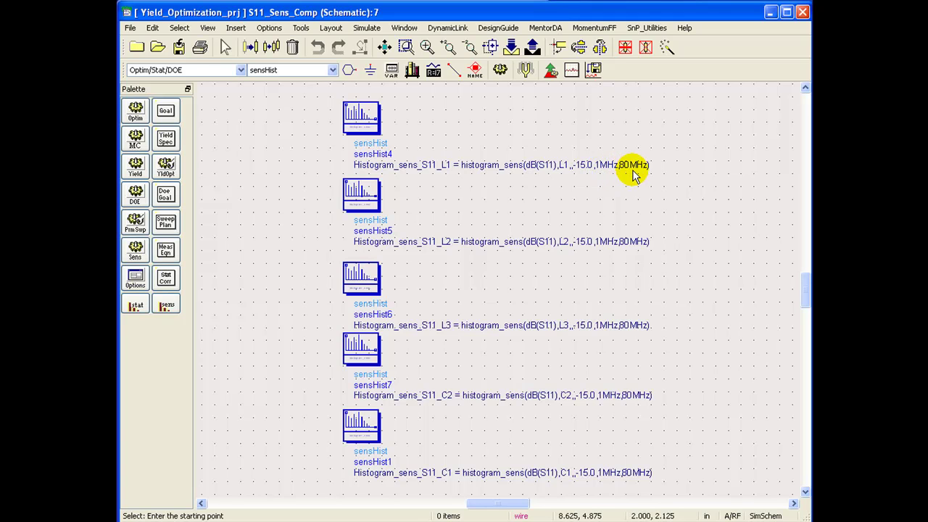
pyautogui.click(532, 47)
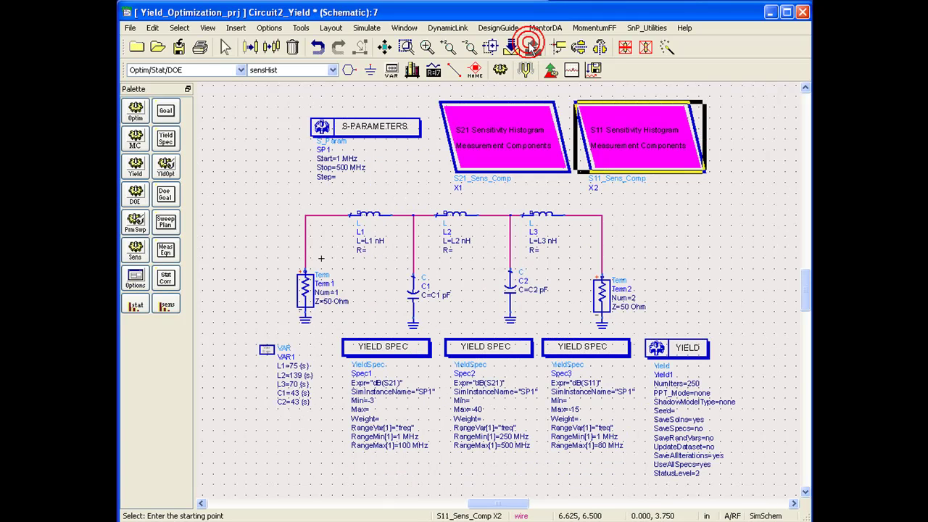
pyautogui.click(290, 123)
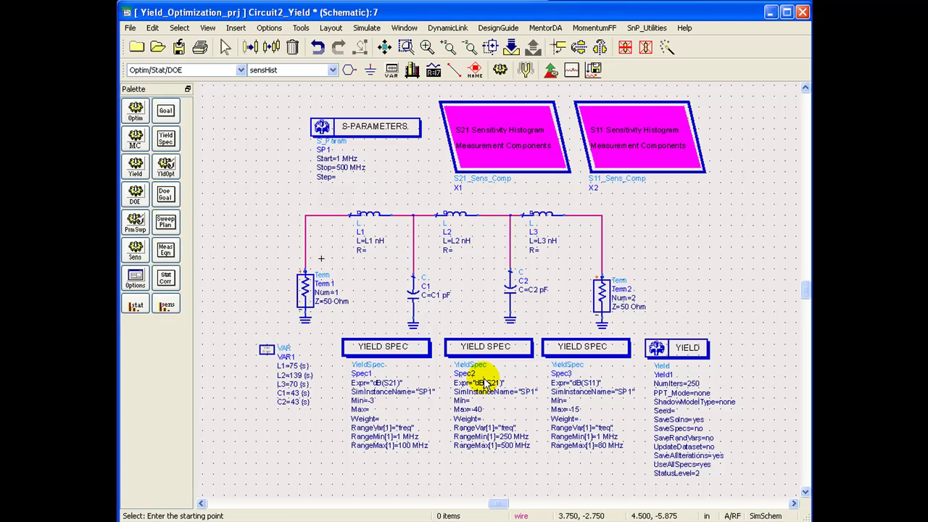
# Run the yield simulation, producing Yield 51.600 with Monte Carlo dB(S(2,1)) and dB(S(1,1)) traces.
pyautogui.click(501, 73)
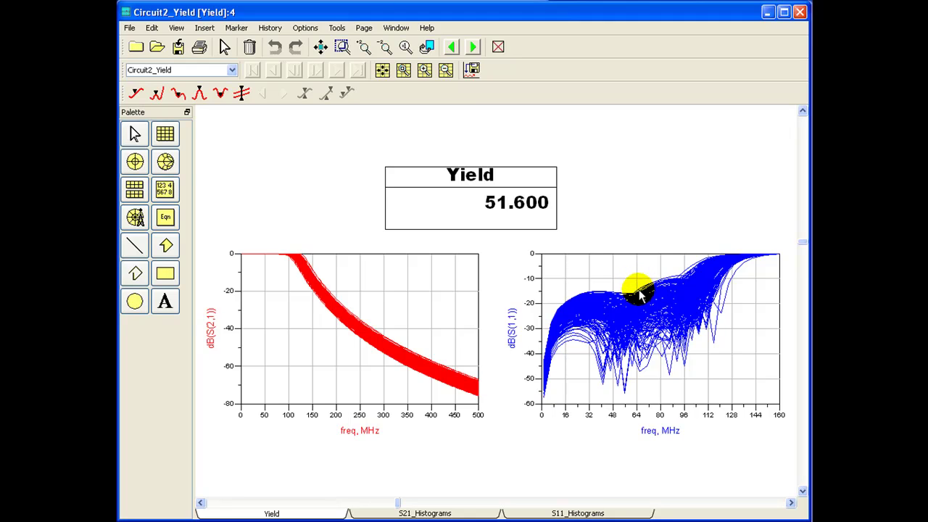
# Abandon a trial rectangular plot and advance to the S21_Histograms page for C1, C2, L1–L3.
pyautogui.click(623, 204)
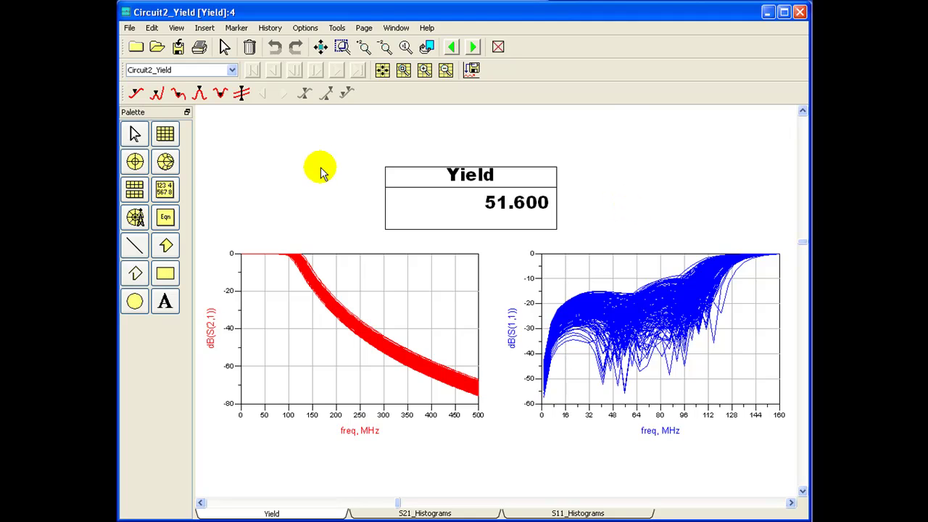
pyautogui.click(165, 134)
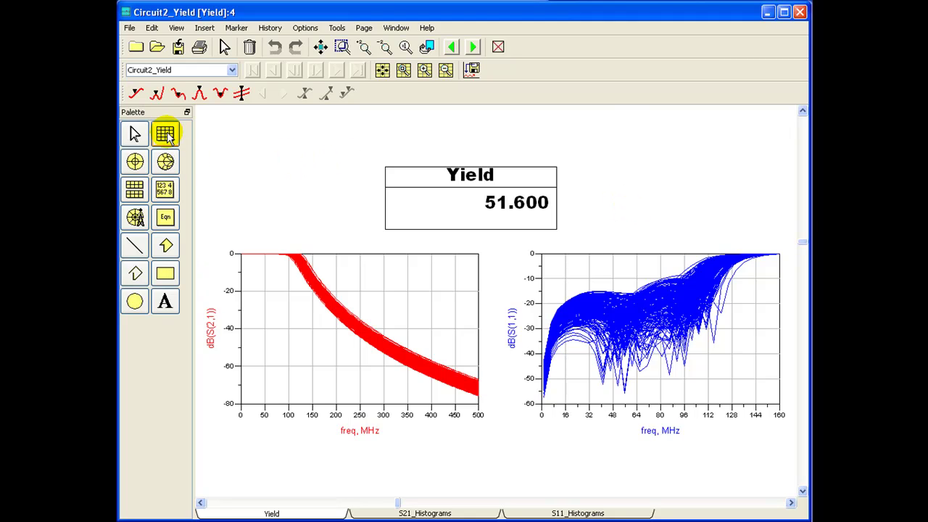
pyautogui.click(581, 111)
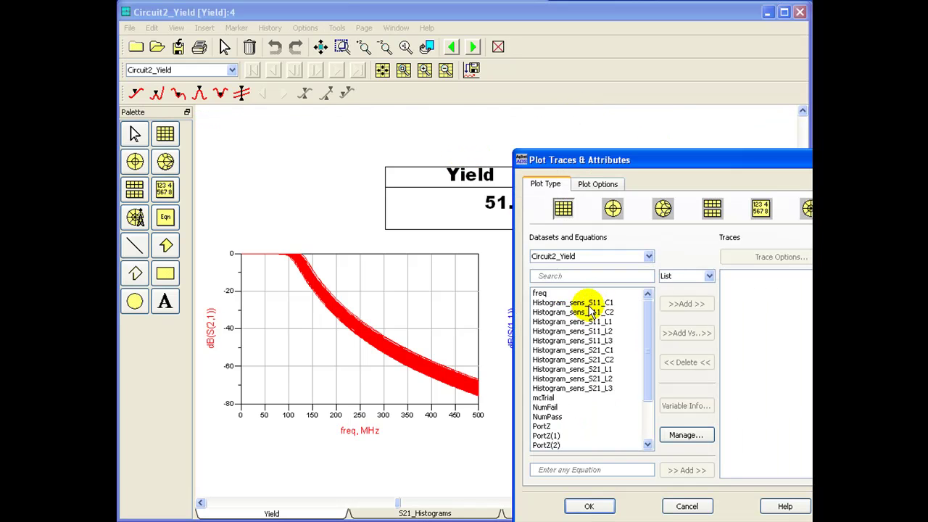
pyautogui.click(685, 506)
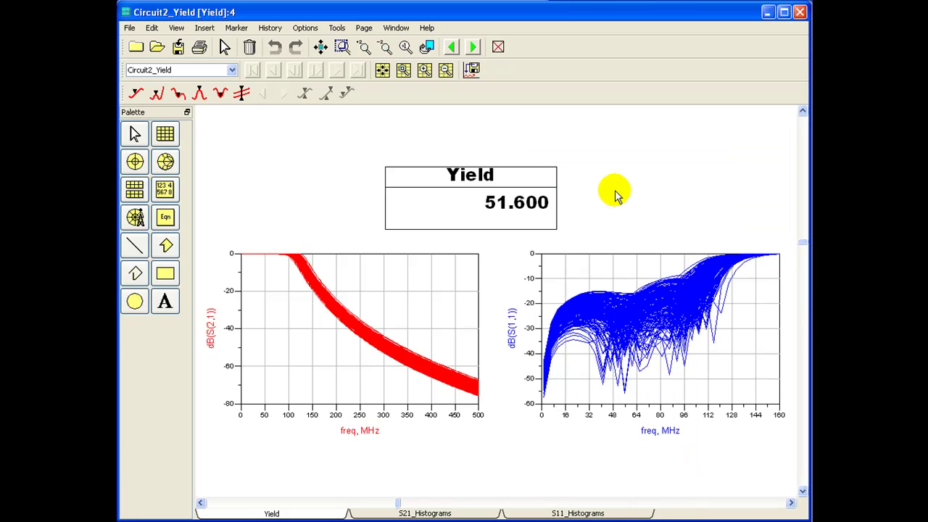
pyautogui.click(473, 48)
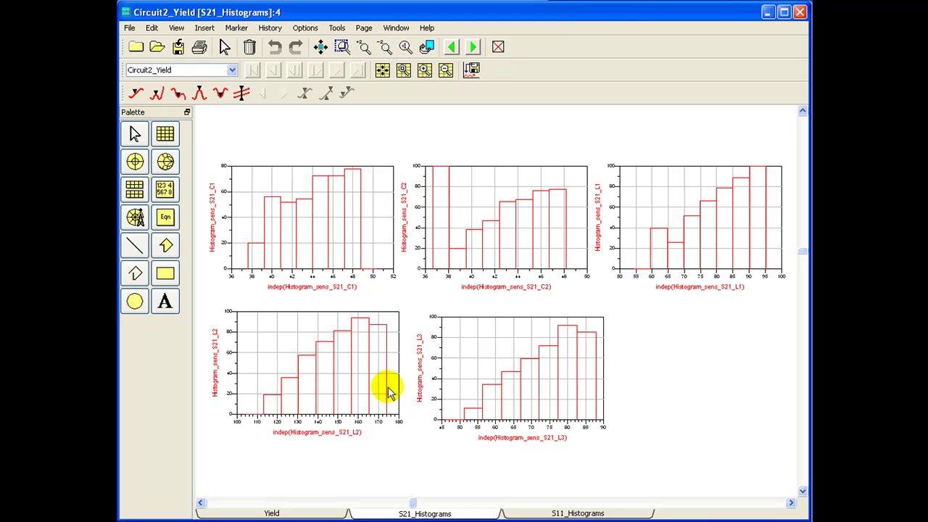
pyautogui.click(343, 48)
pyautogui.moveTo(203, 150); pyautogui.dragTo(600, 301)
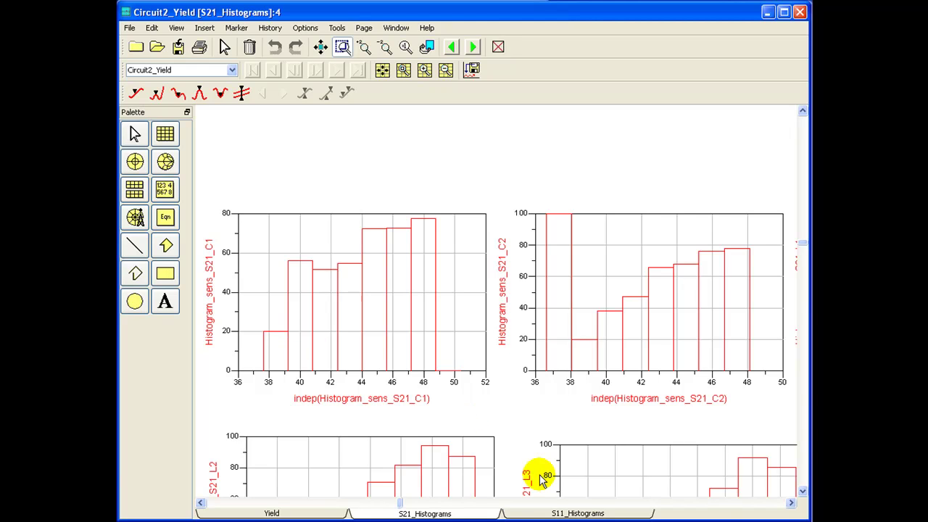
pyautogui.click(791, 502)
pyautogui.click(791, 502)
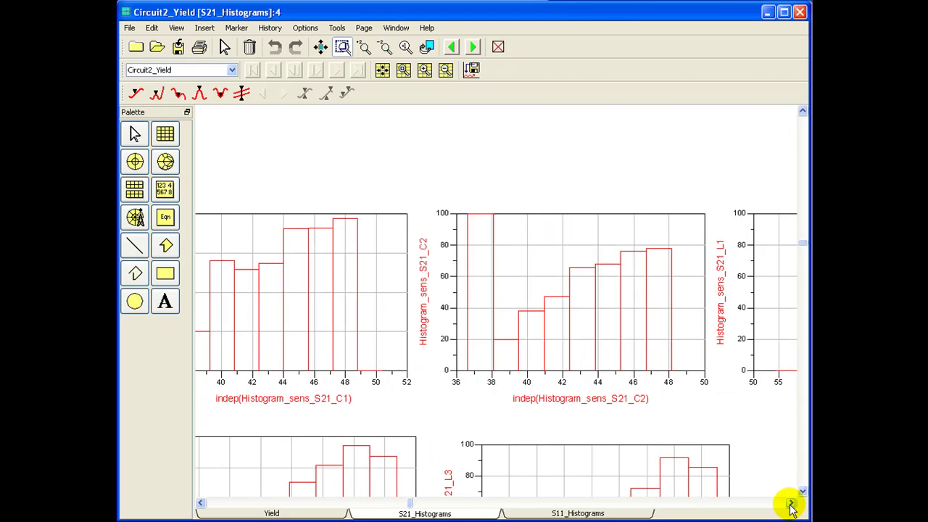
pyautogui.click(791, 502)
pyautogui.click(790, 503)
pyautogui.click(791, 503)
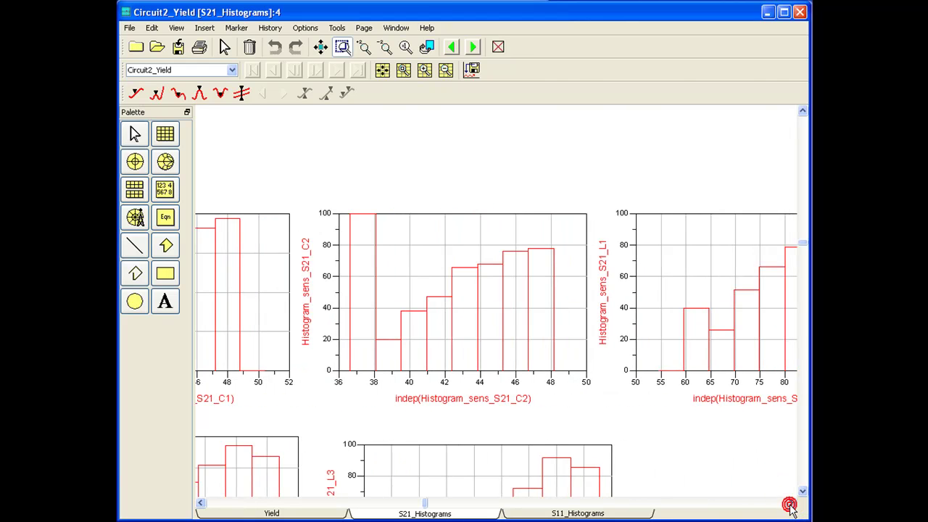
pyautogui.click(342, 47)
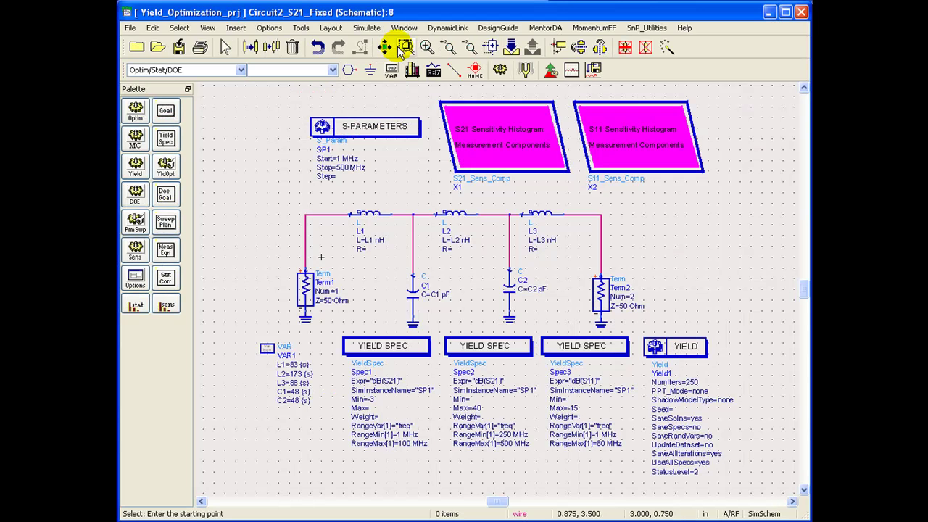
# Zoom into the VAR block to read L1=83, L2=173, L3=88, C1=48, C2=48, then view all.
pyautogui.click(405, 48)
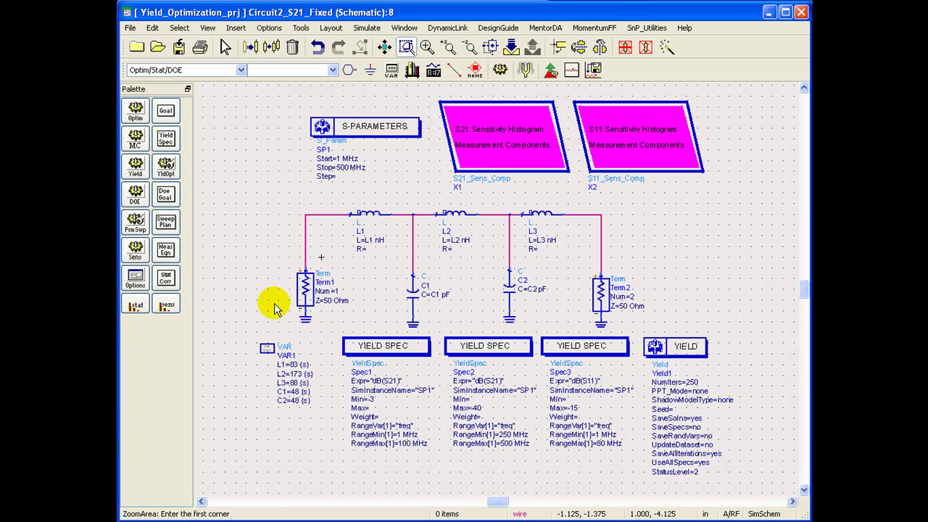
pyautogui.click(254, 337)
pyautogui.click(331, 415)
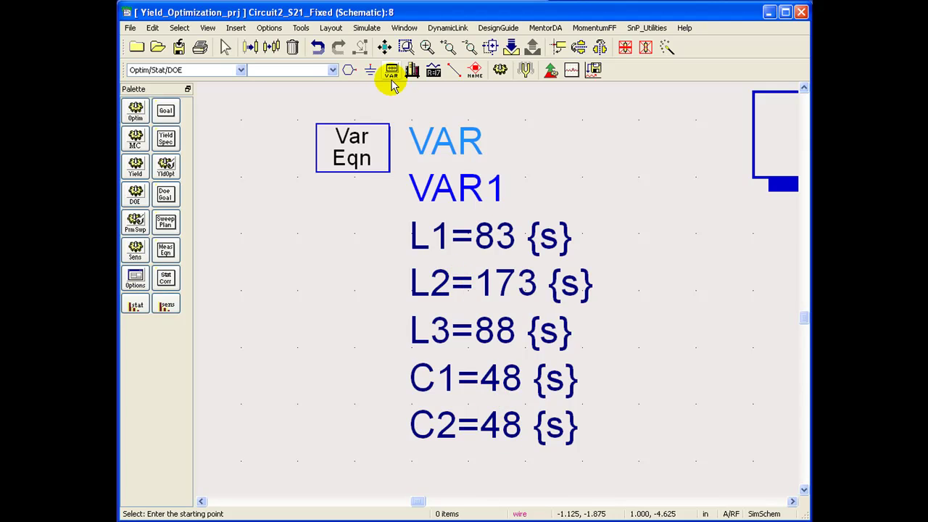
pyautogui.click(385, 47)
pyautogui.click(265, 128)
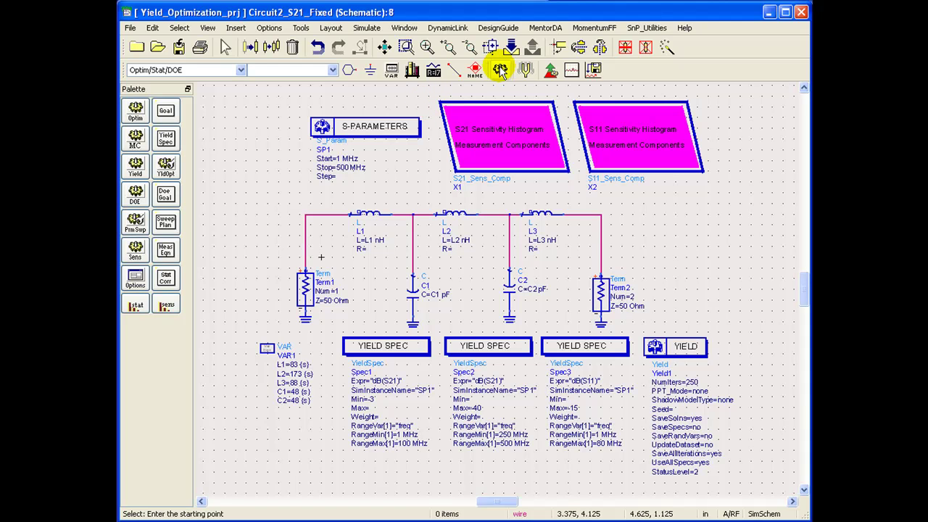
# Simulate Circuit2_S21_Fixed for a 77.600 yield, then page through the S21 and S11 histograms.
pyautogui.click(501, 69)
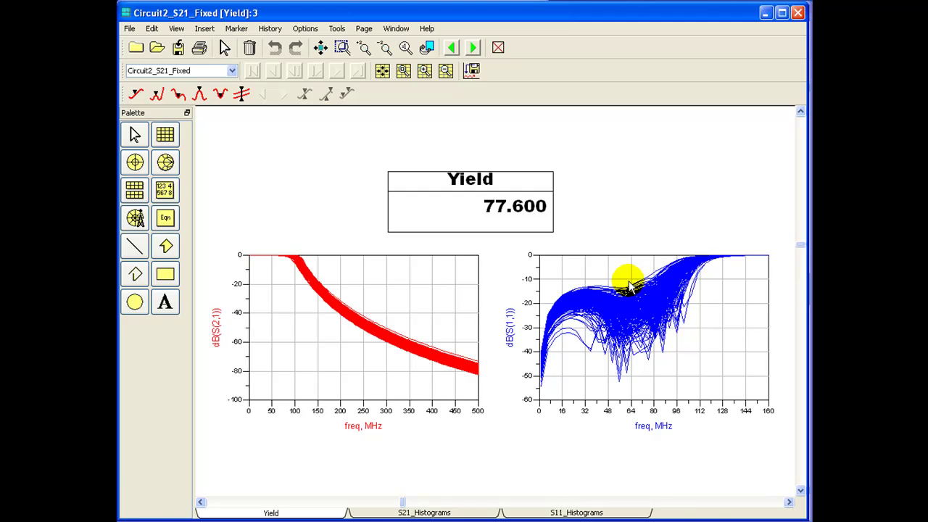
pyautogui.click(473, 48)
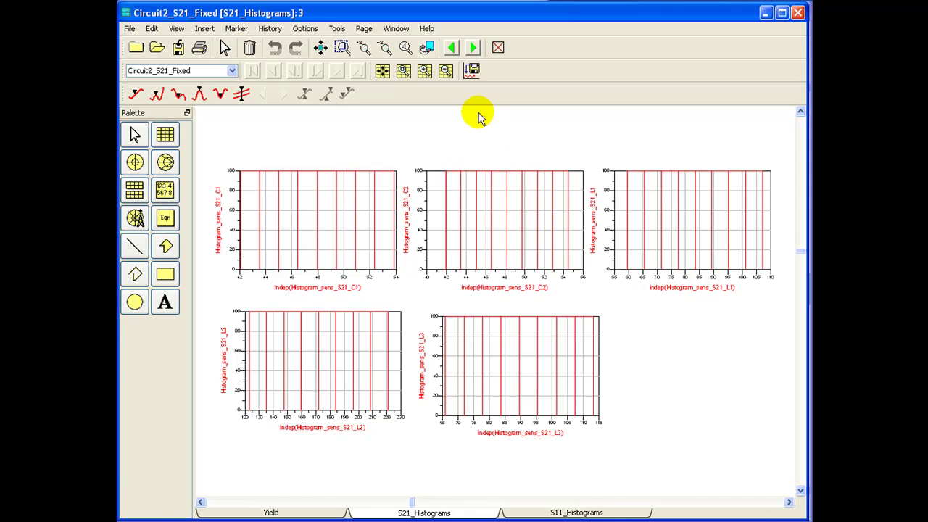
pyautogui.click(473, 47)
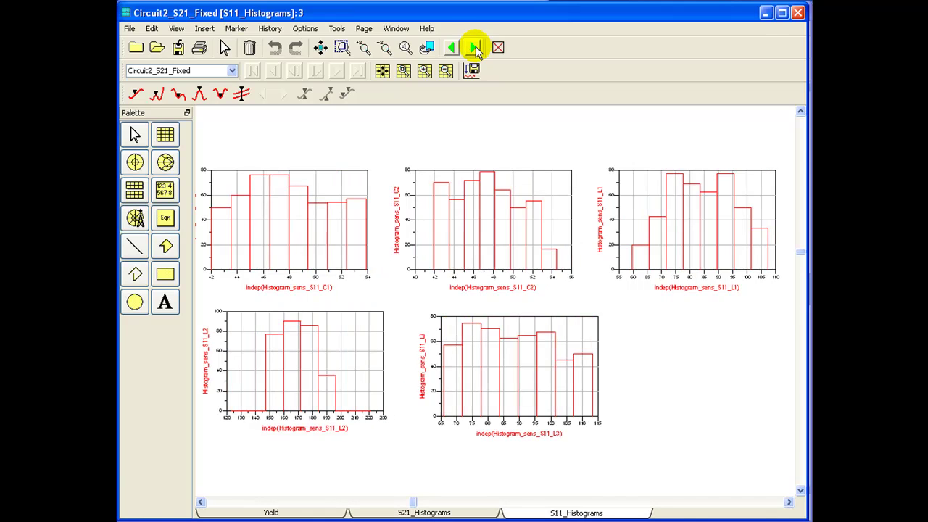
pyautogui.click(320, 47)
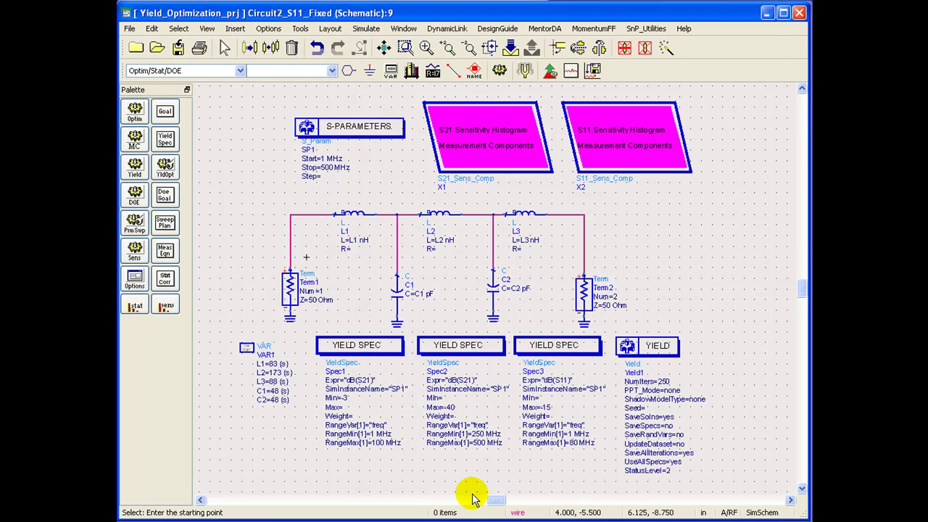
# Place a yield optimization controller to the right of the circuit.
pyautogui.doubleClick(490, 478)
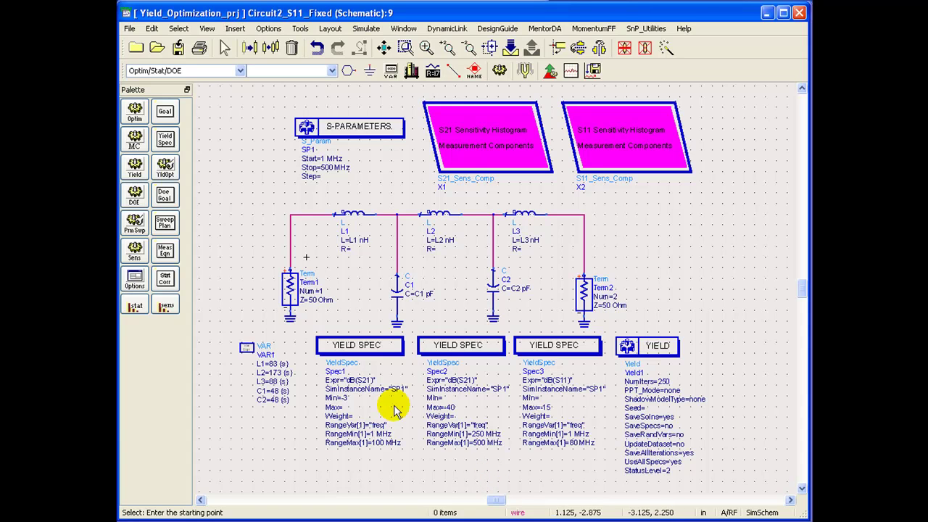
pyautogui.click(171, 174)
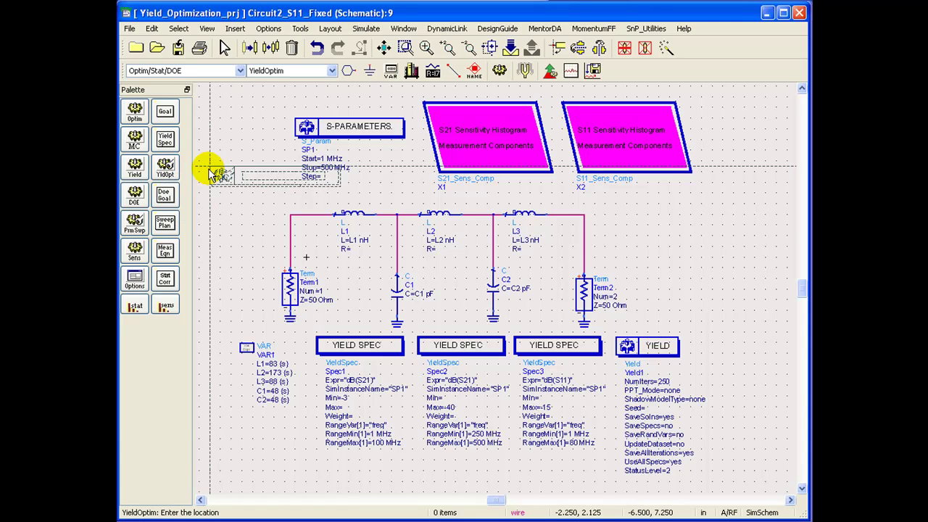
pyautogui.click(652, 196)
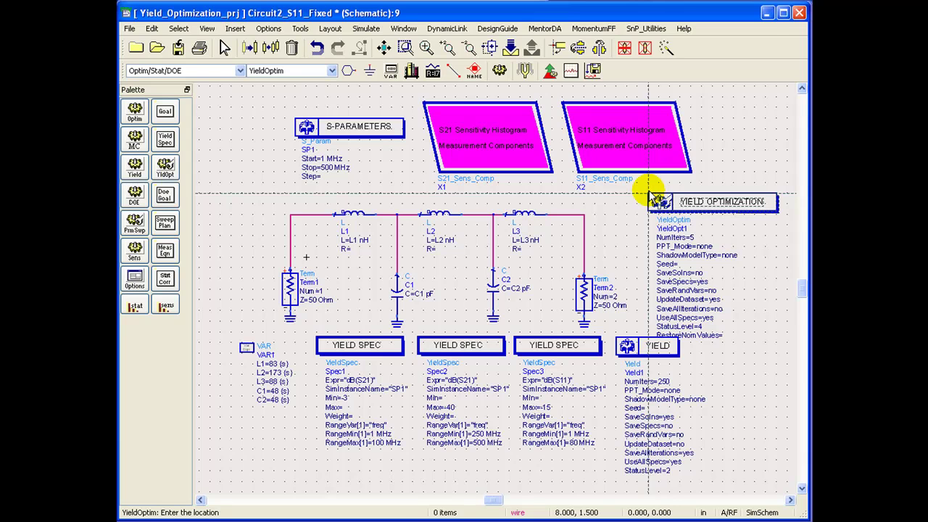
pyautogui.press('Escape')
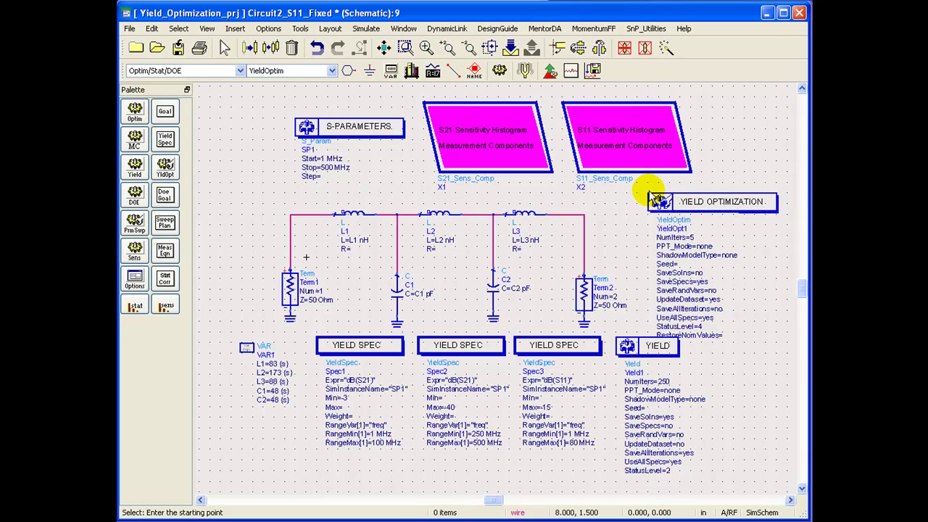
# Set the YieldOpt1 controller's number of iterations to 50.
pyautogui.doubleClick(716, 209)
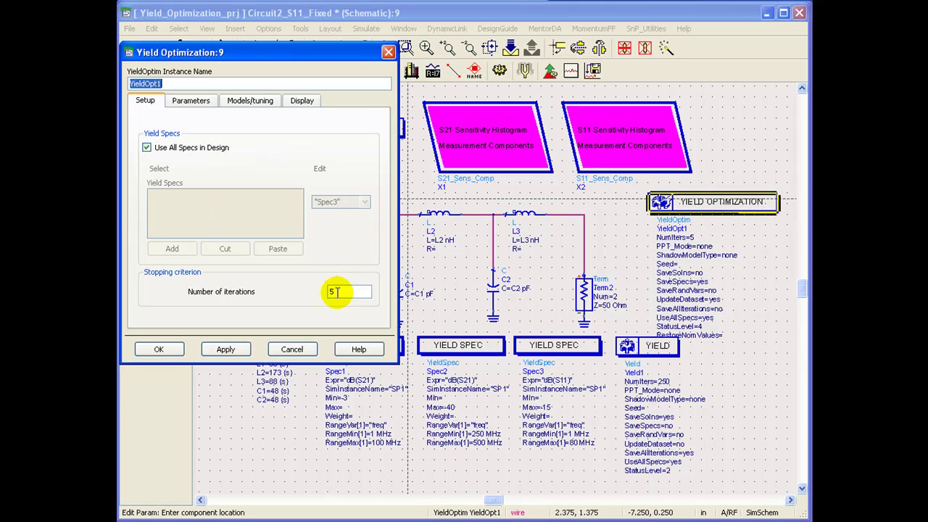
pyautogui.click(337, 293)
pyautogui.write('0')
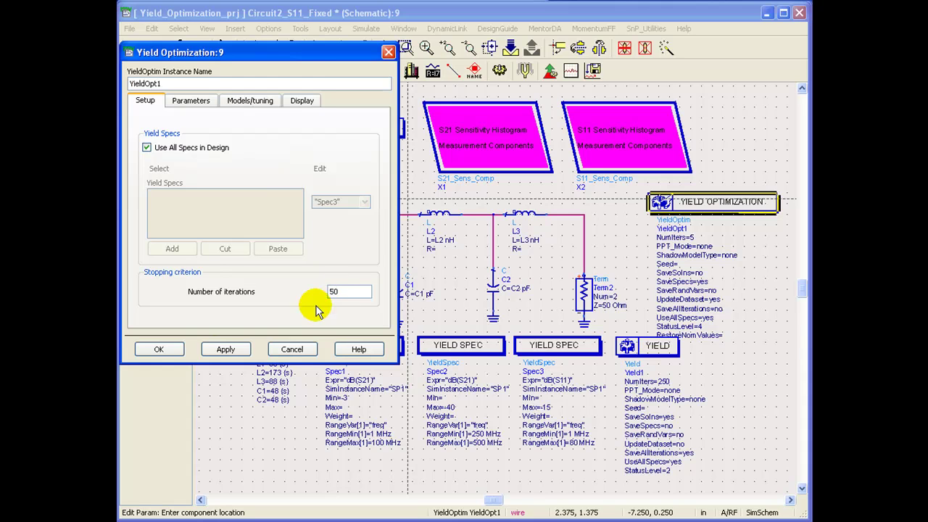
pyautogui.click(168, 349)
pyautogui.click(228, 314)
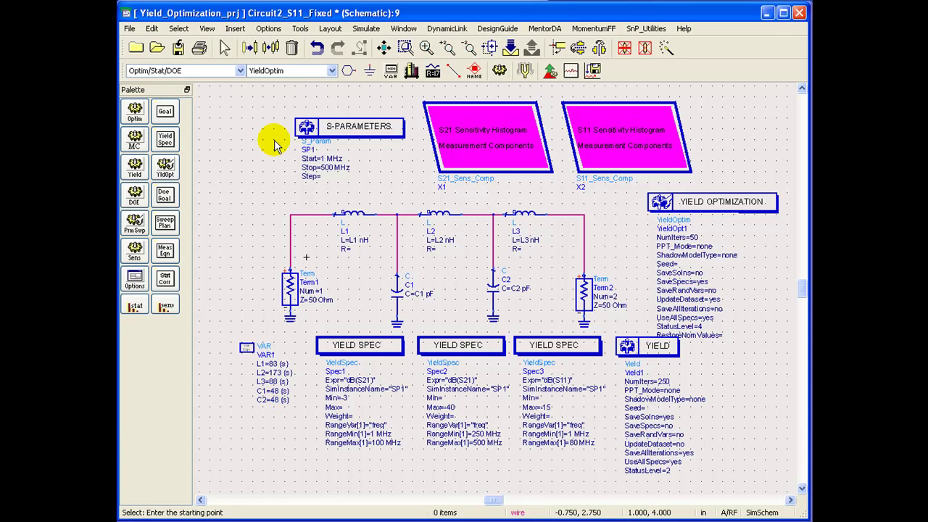
# Enable optimization for L1, L2, L3, C1 and C2 in the Simulation Variables Setup.
pyautogui.click(366, 28)
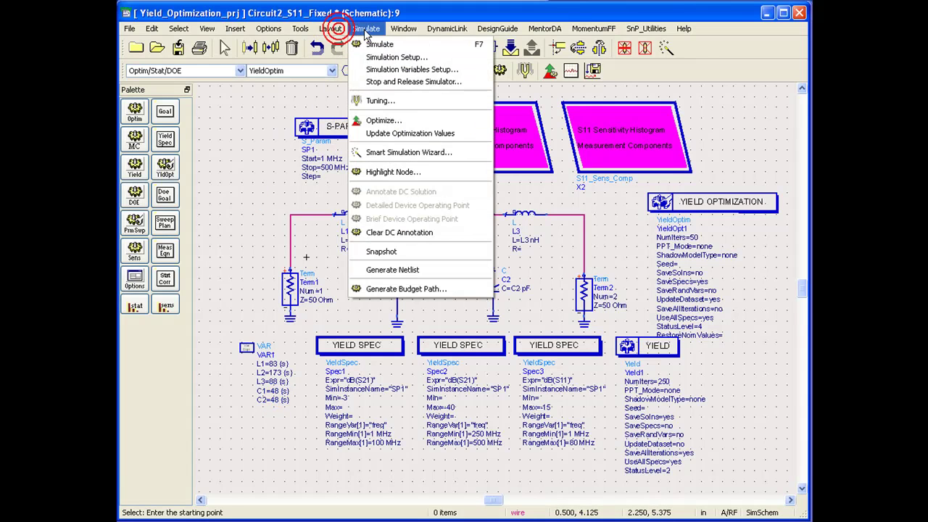
pyautogui.click(405, 71)
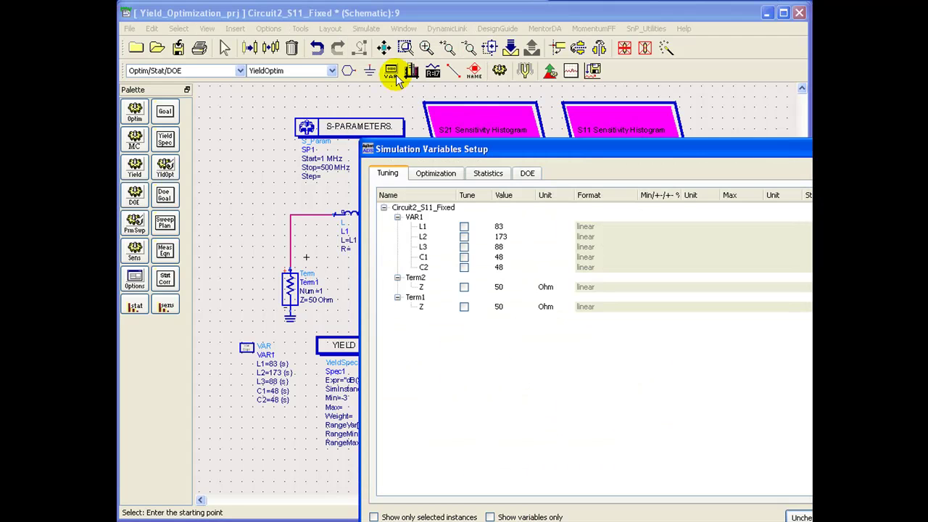
pyautogui.click(444, 174)
pyautogui.click(464, 226)
pyautogui.click(464, 237)
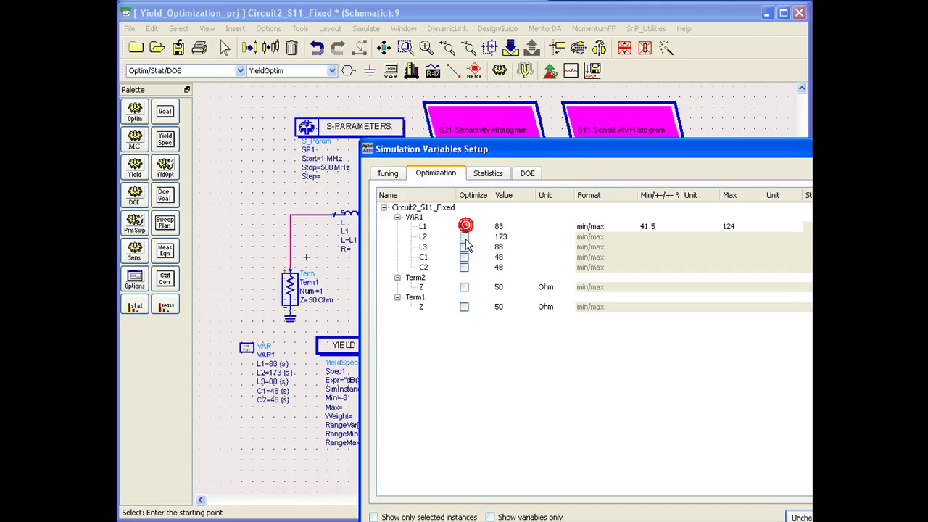
pyautogui.click(464, 247)
pyautogui.click(464, 257)
pyautogui.click(464, 267)
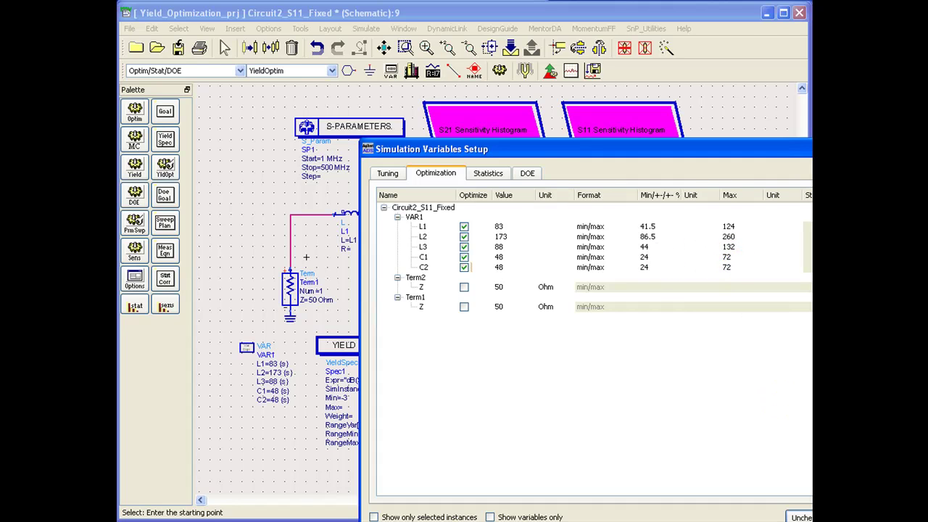
pyautogui.press('Return')
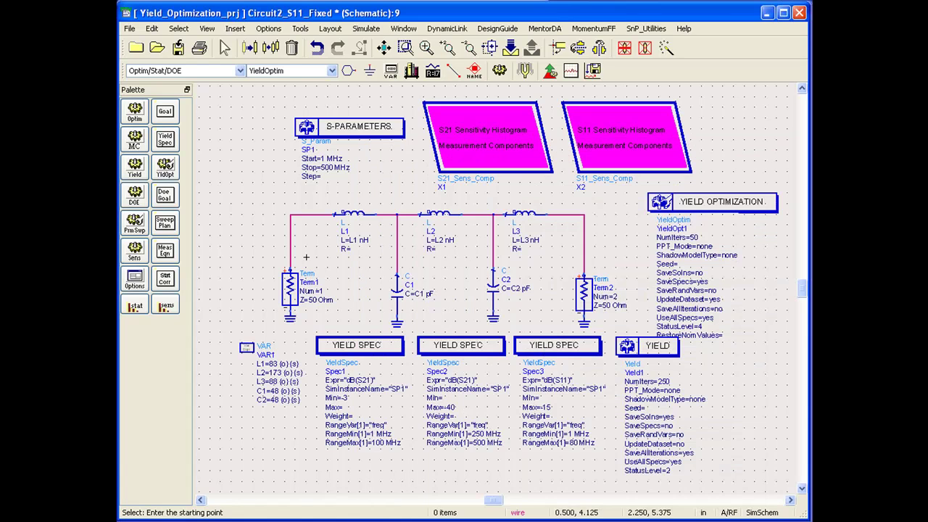
# Run the LC filter's yield optimization, which reaches a yield of 85.6.
pyautogui.click(498, 71)
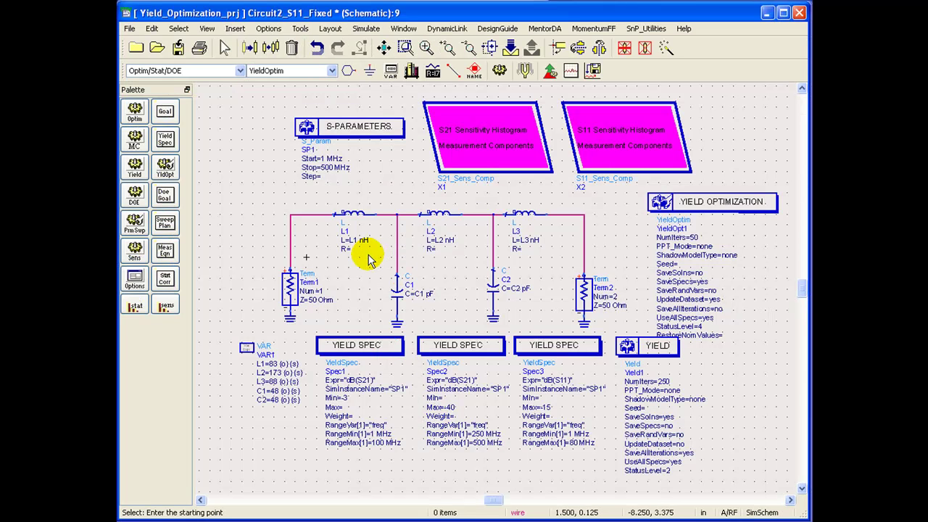
# Update VAR1 to L1=76.9076, L2=162.559, L3=78.524, C1=47.7012, C2=47.5576 and verify.
pyautogui.click(365, 28)
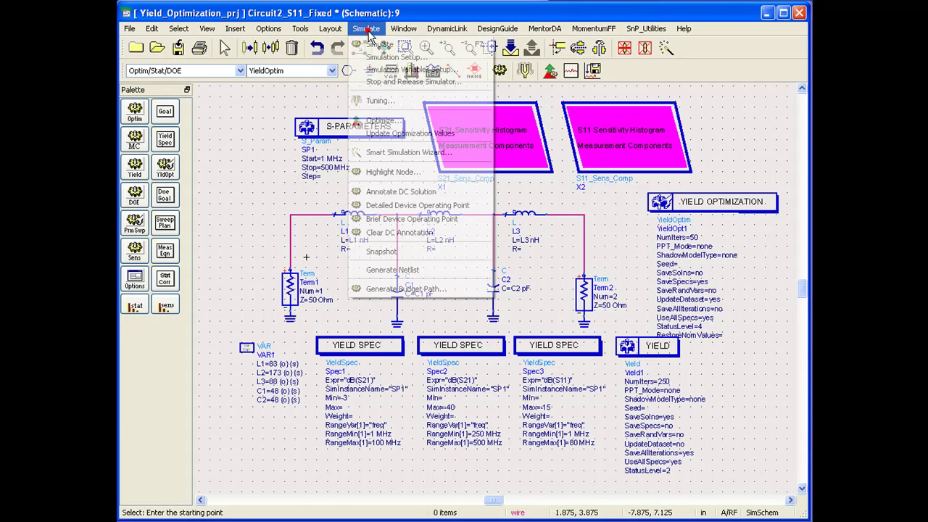
pyautogui.click(385, 143)
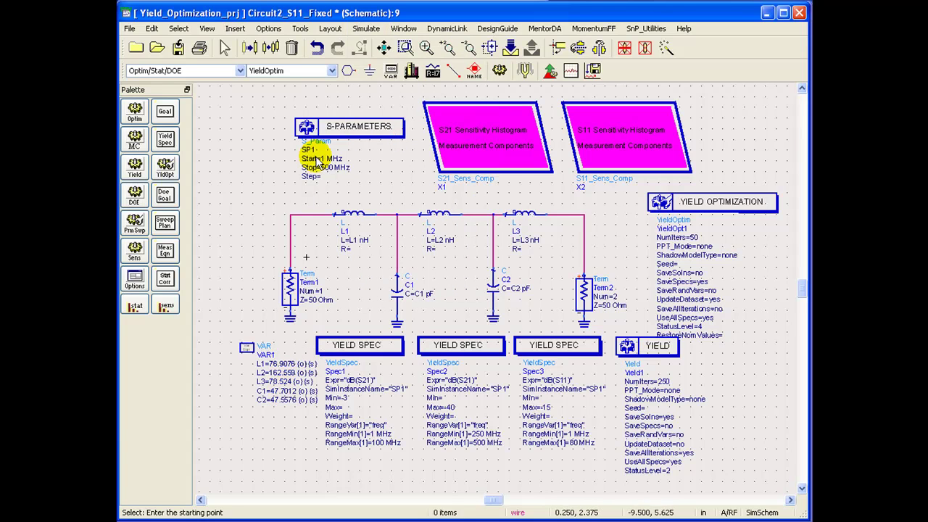
pyautogui.click(402, 49)
pyautogui.click(229, 333)
pyautogui.click(324, 403)
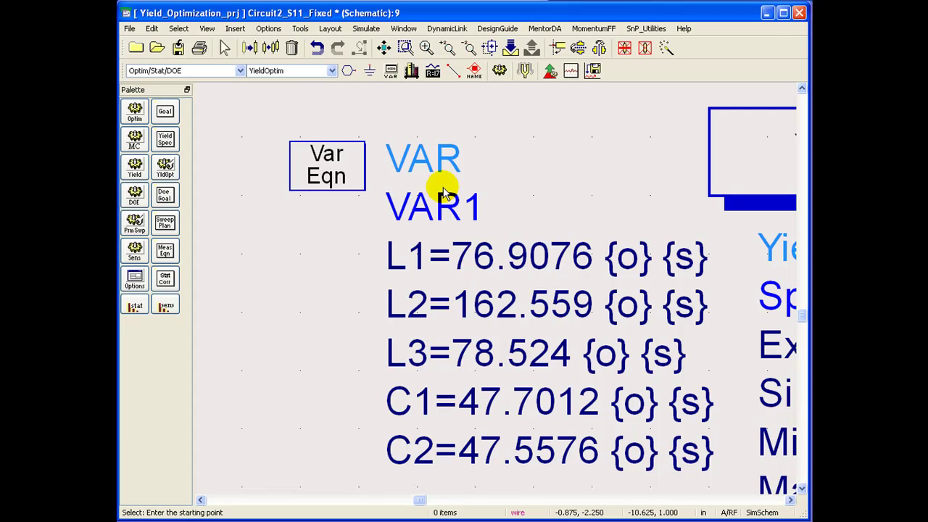
pyautogui.click(384, 50)
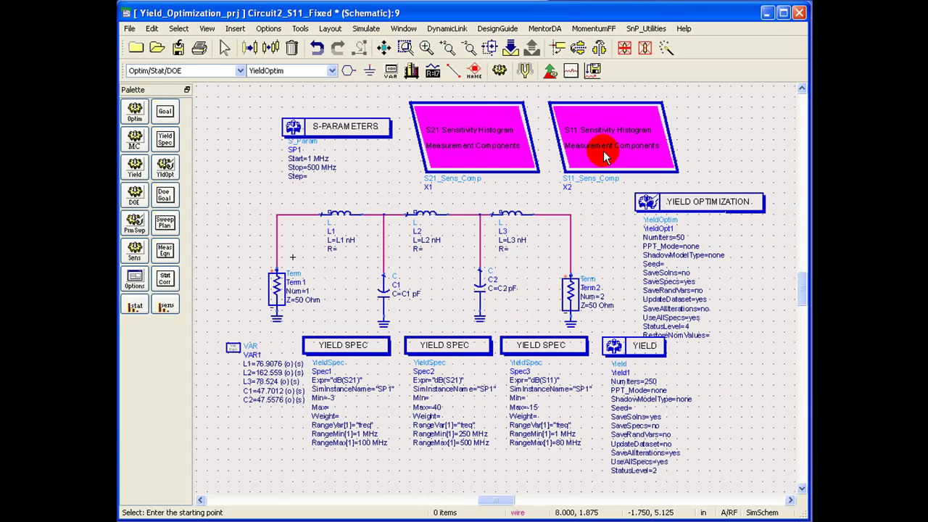
pyautogui.click(662, 205)
# Deactivate YieldOpt1, rerun the yield analysis (86.4%), and review the S21 and S11 histograms.
pyautogui.click(645, 48)
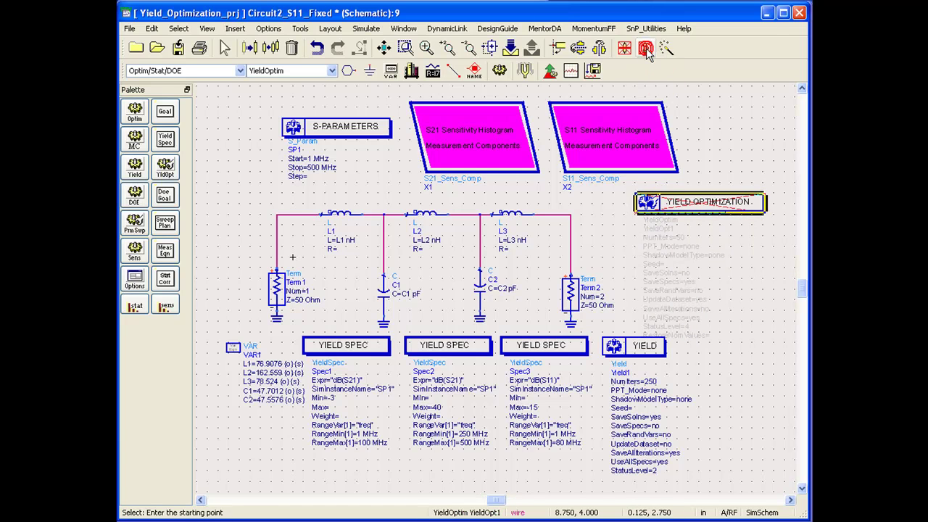
pyautogui.click(499, 70)
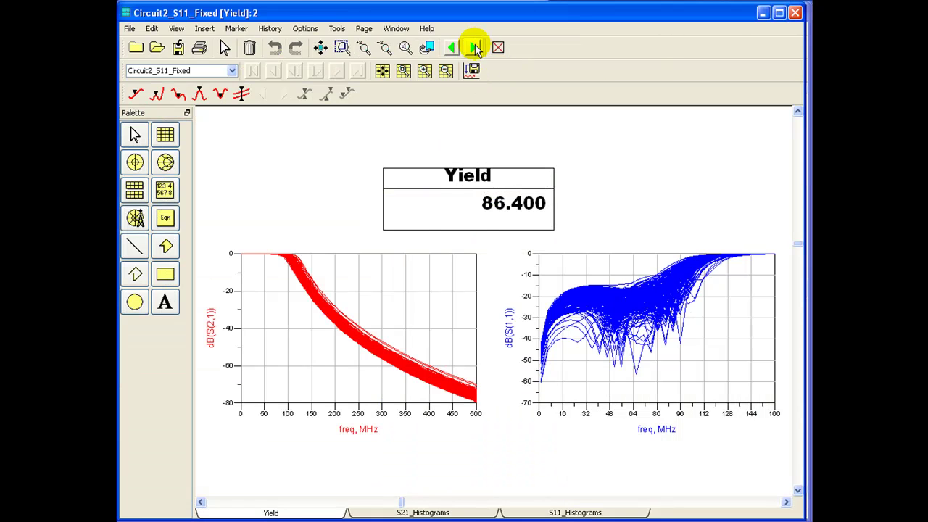
pyautogui.click(474, 47)
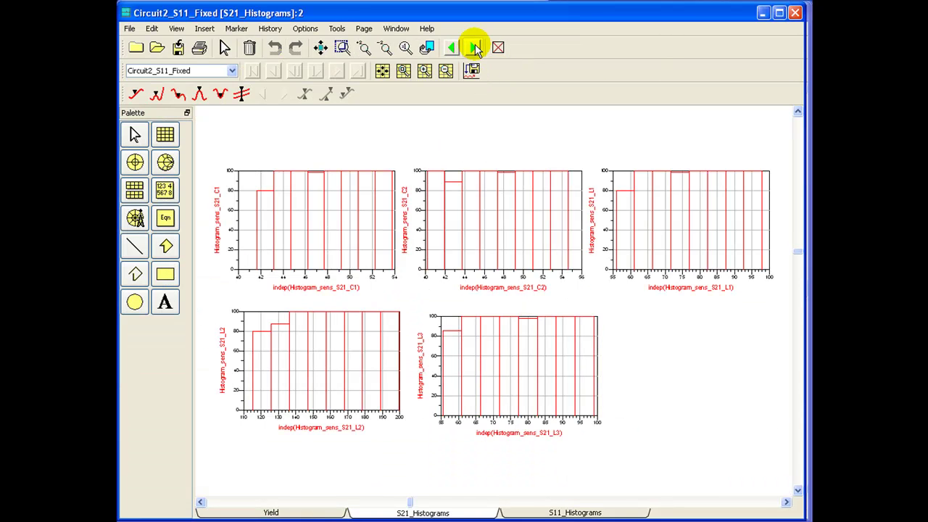
pyautogui.click(474, 47)
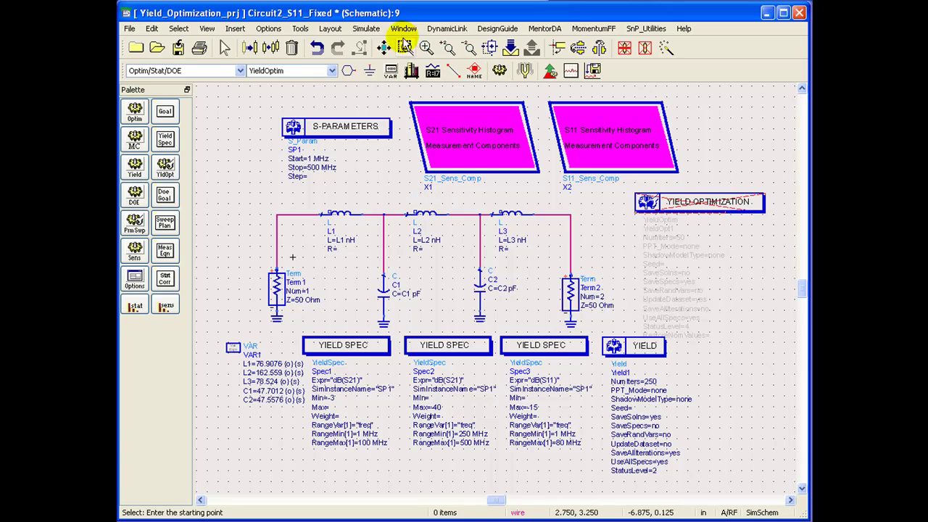
# In Simulation Variables Setup's Statistics tab, set L1 and L2 tolerances to 5%.
pyautogui.click(372, 29)
pyautogui.click(373, 66)
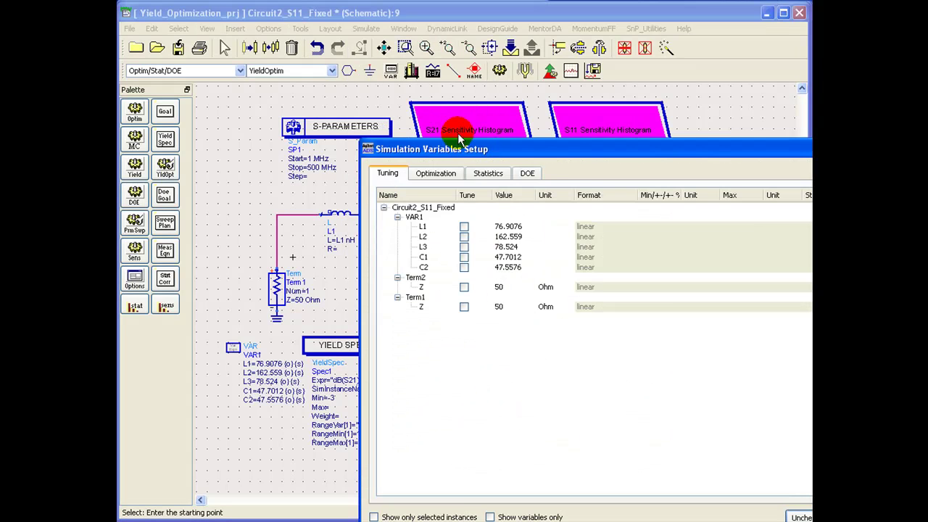
pyautogui.click(488, 173)
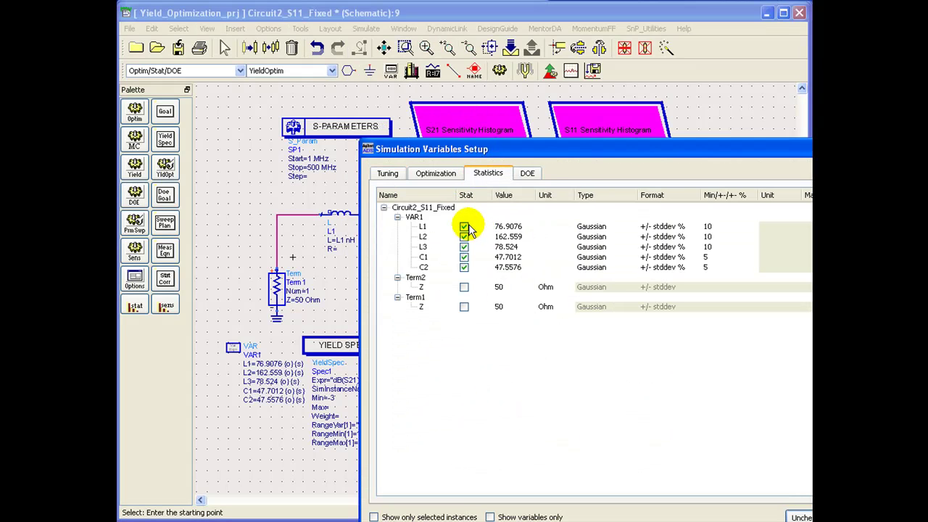
pyautogui.doubleClick(711, 227)
pyautogui.write('5')
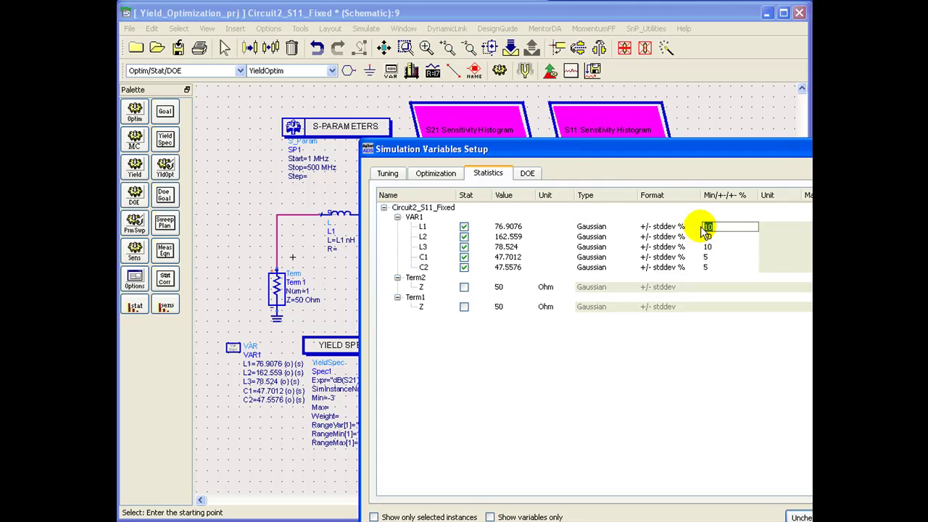
pyautogui.doubleClick(706, 236)
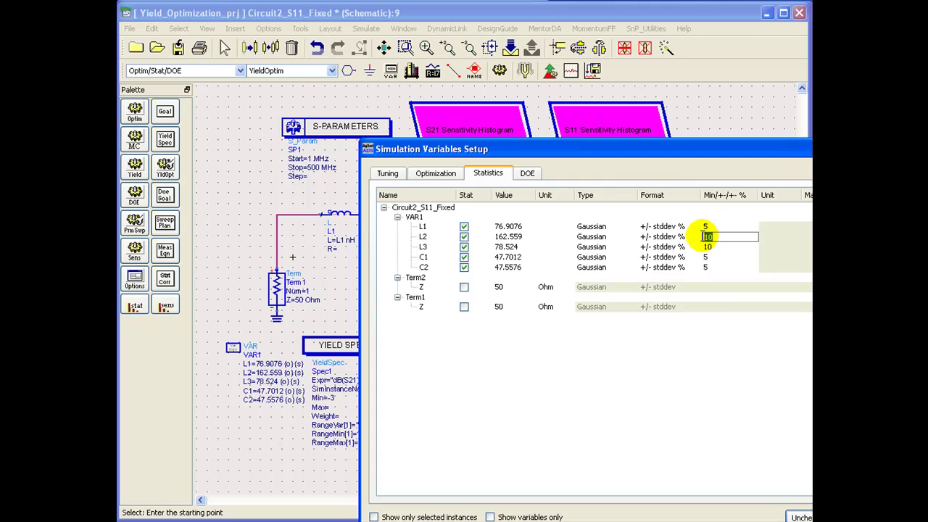
pyautogui.write('5')
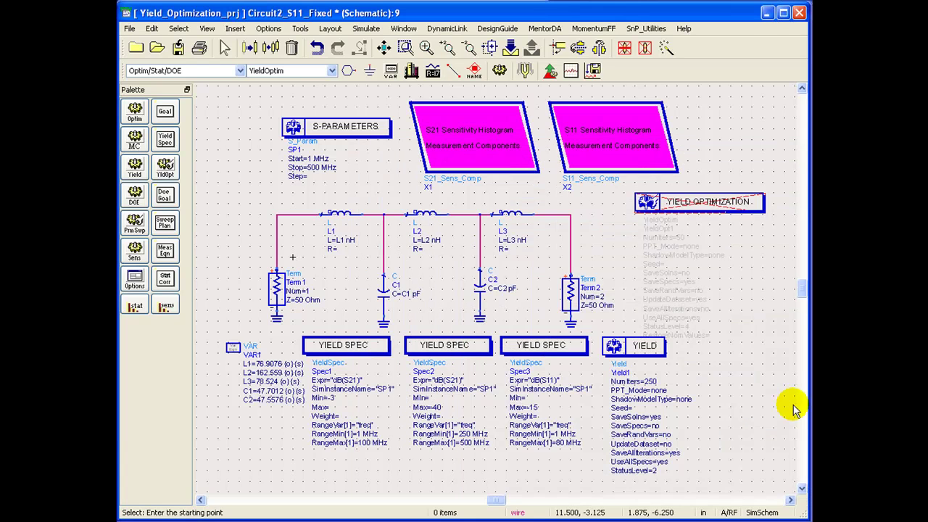
# Apply the 5% tolerances and rerun the yield simulation, reaching 98.80% yield.
pyautogui.click(812, 516)
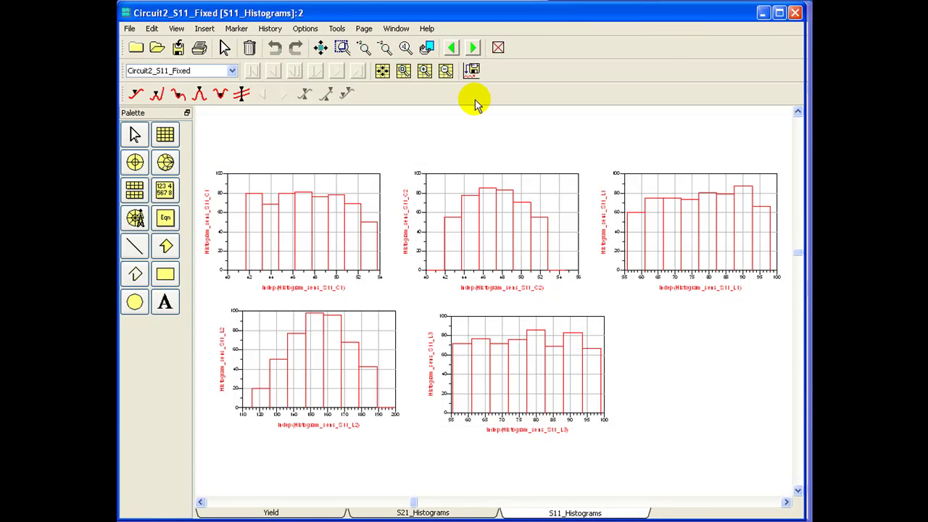
pyautogui.click(472, 48)
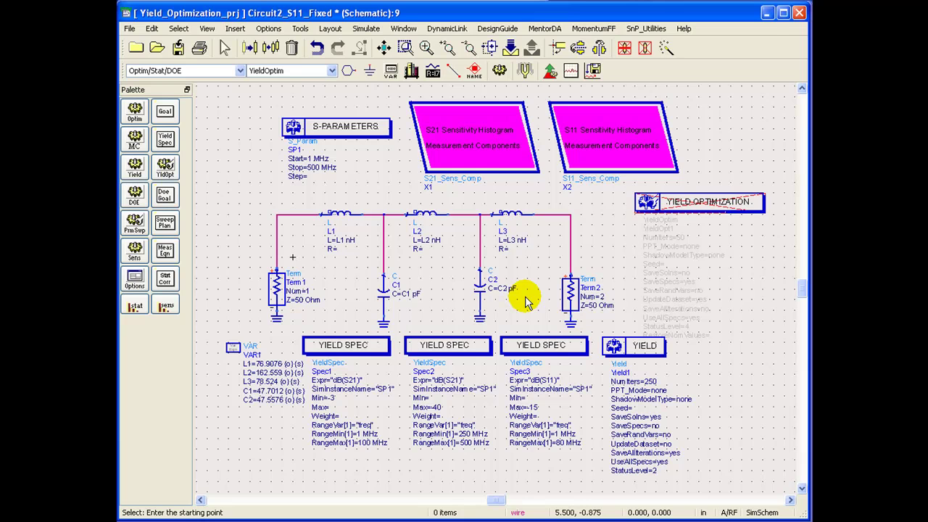
pyautogui.click(499, 70)
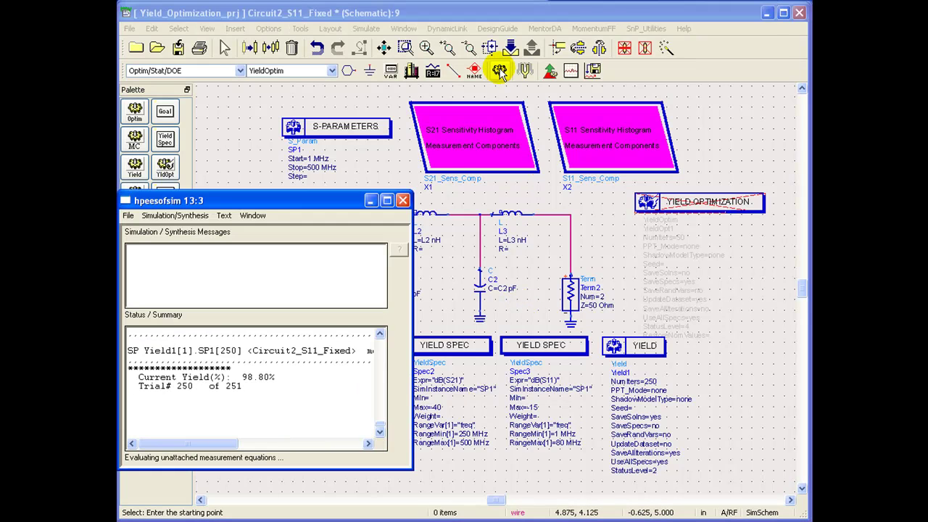